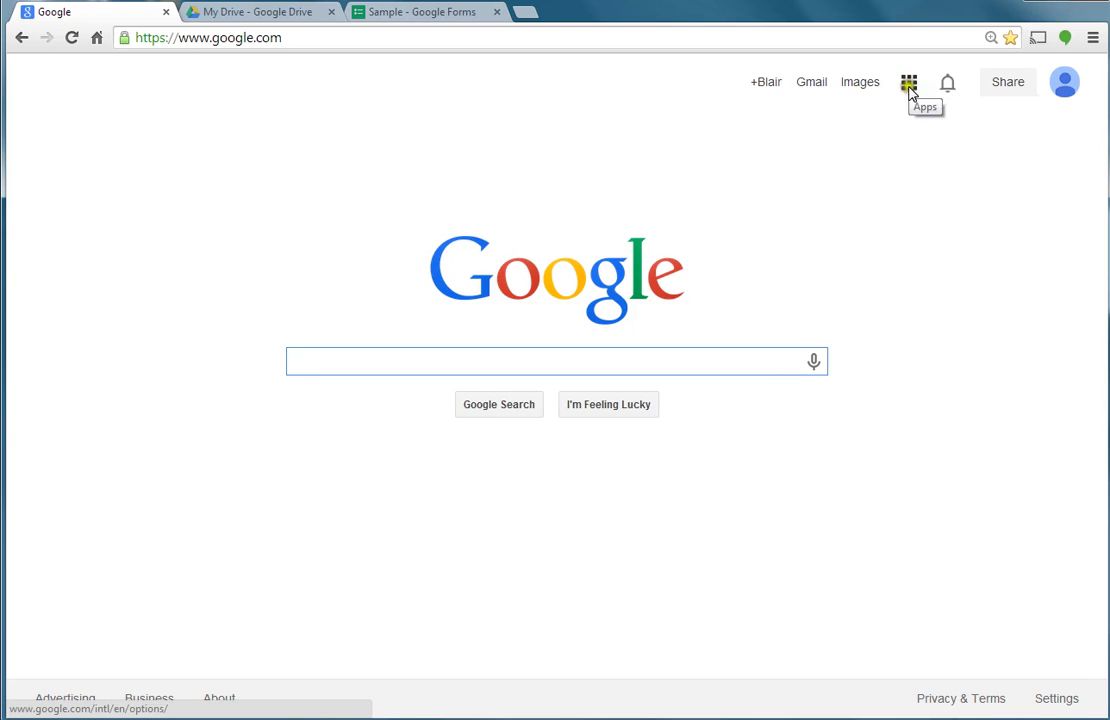
- Open Google Sites from the full Google products list and start creating a new site
click(909, 84)
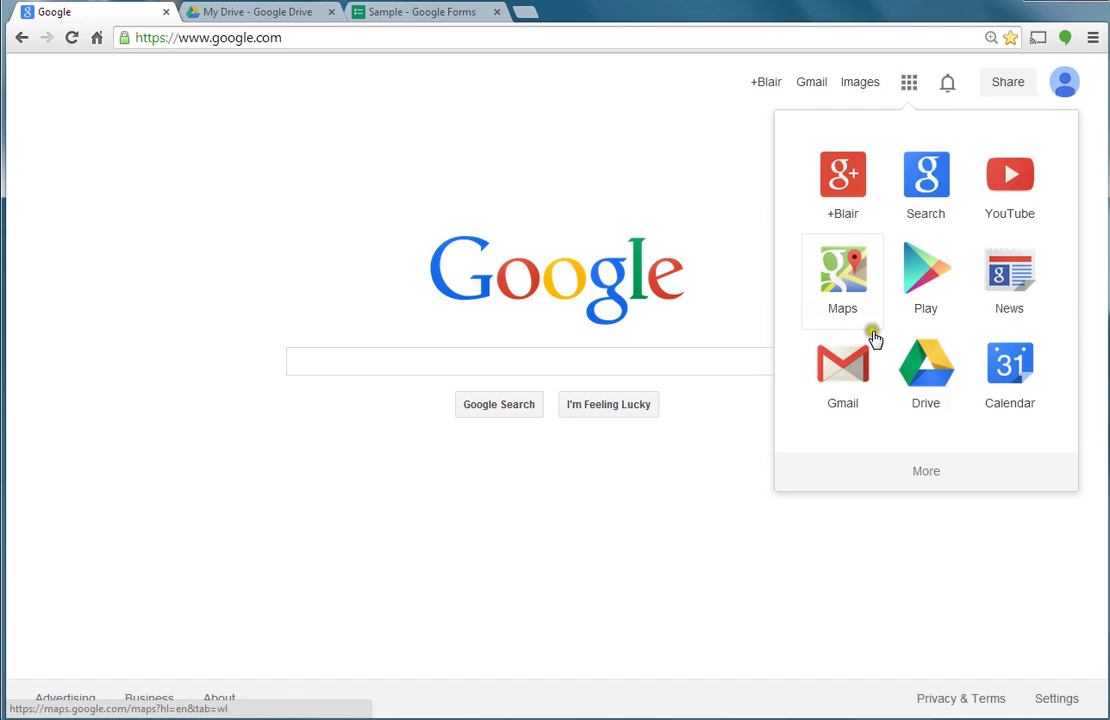
click(928, 474)
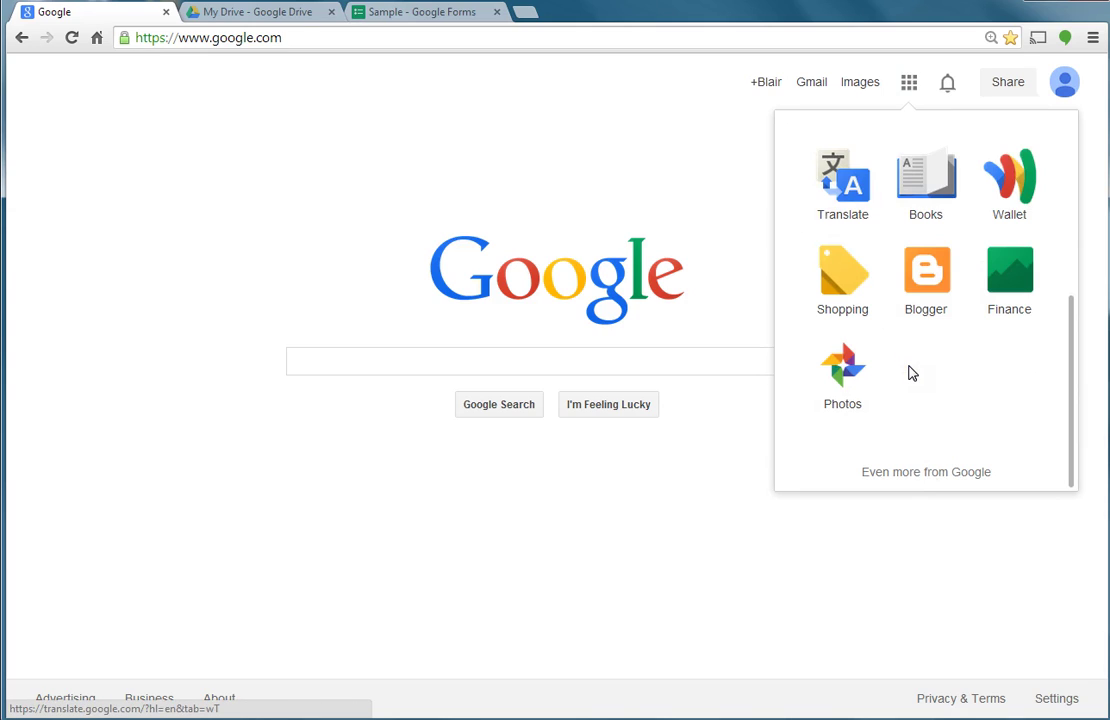
click(918, 472)
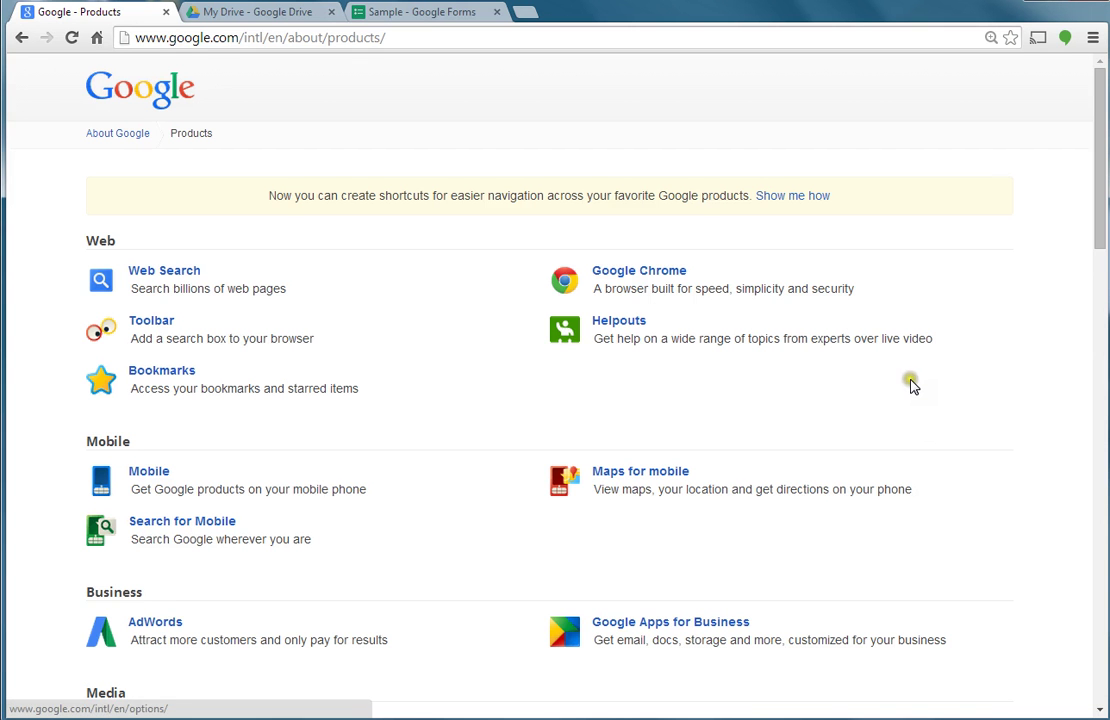
scroll(911, 387, down, 1)
scroll(911, 387, down, 2)
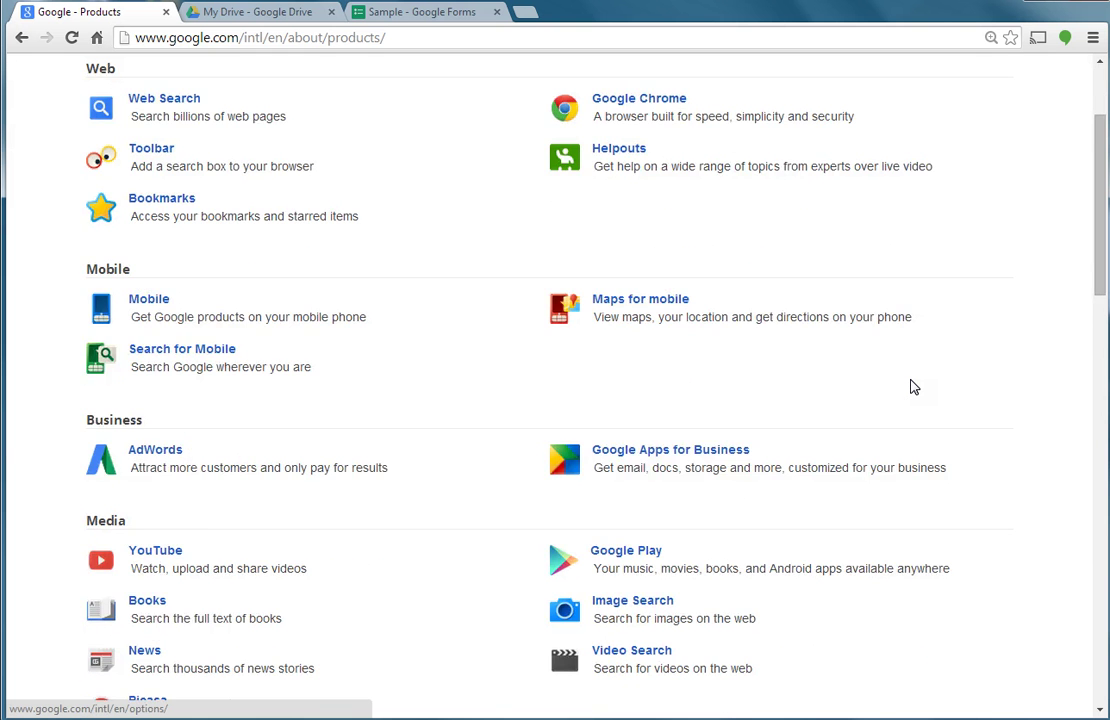
scroll(911, 387, down, 2)
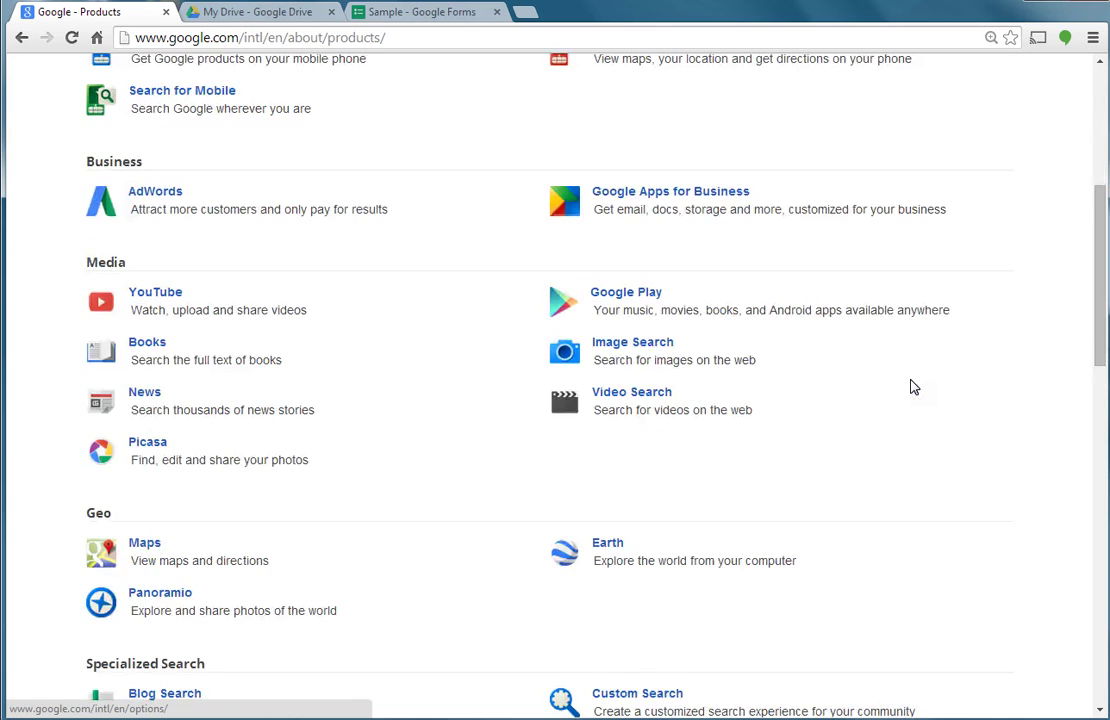
scroll(911, 387, down, 3)
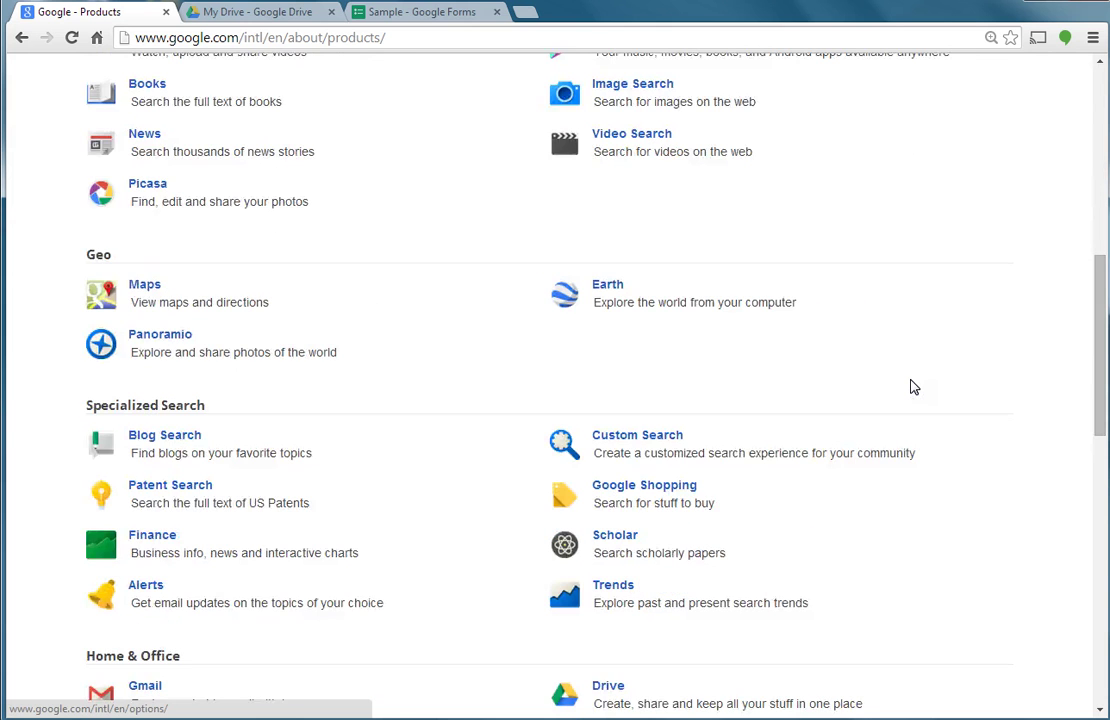
scroll(911, 387, down, 2)
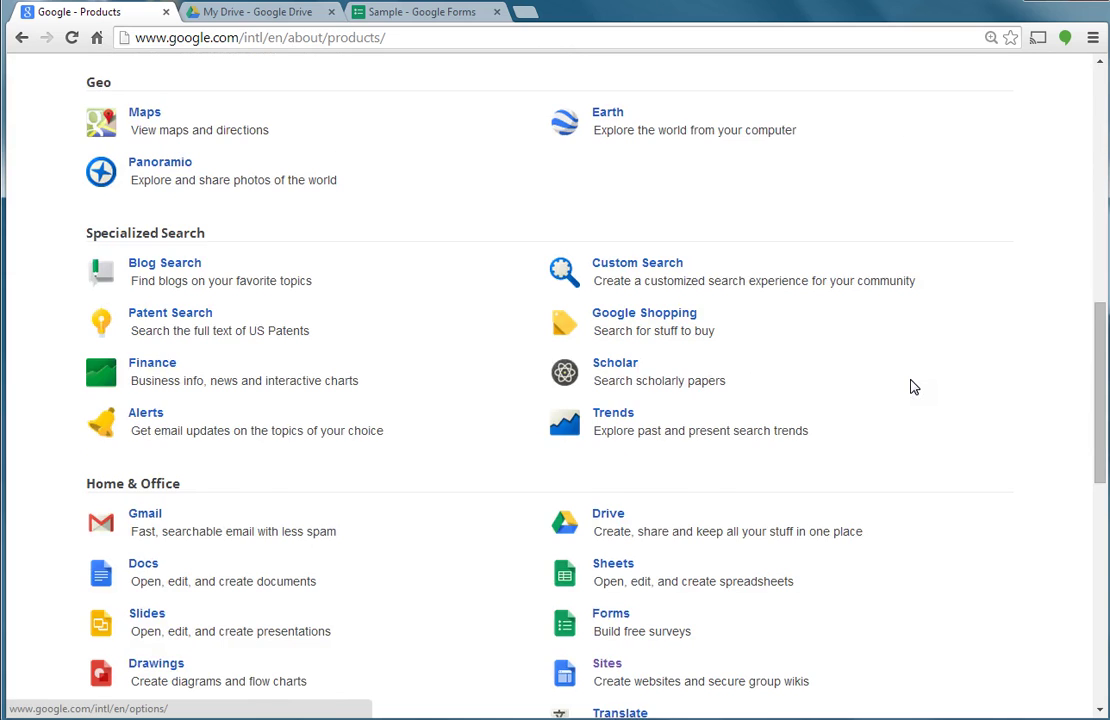
scroll(911, 387, down, 1)
scroll(911, 387, down, 1)
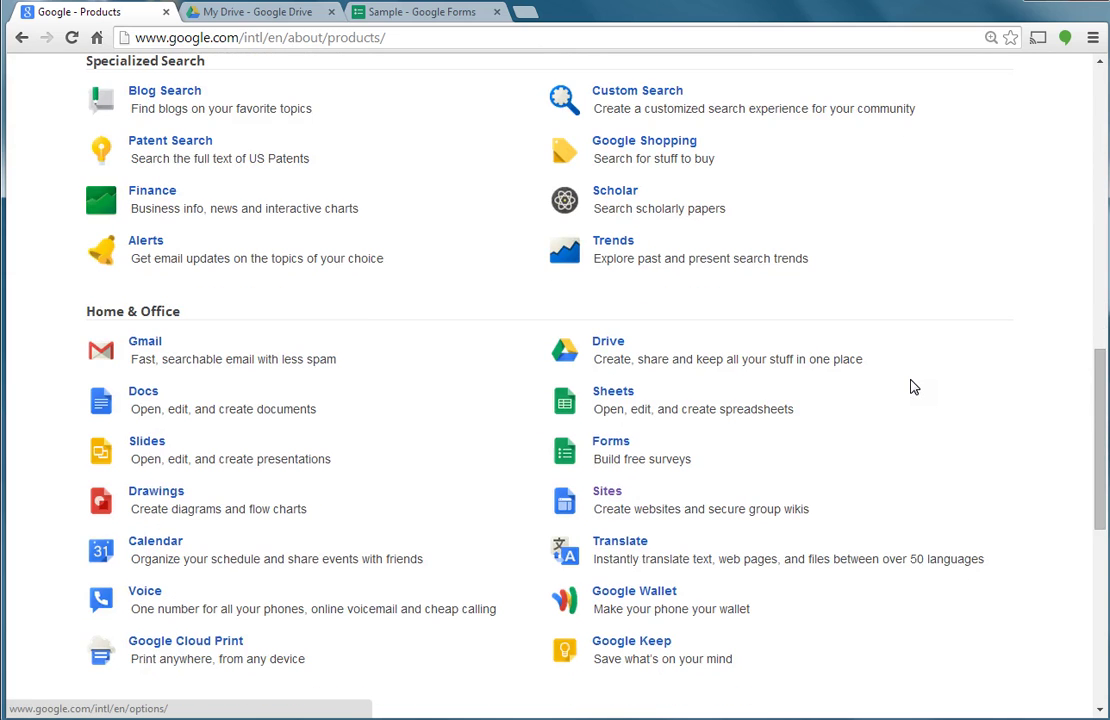
click(612, 496)
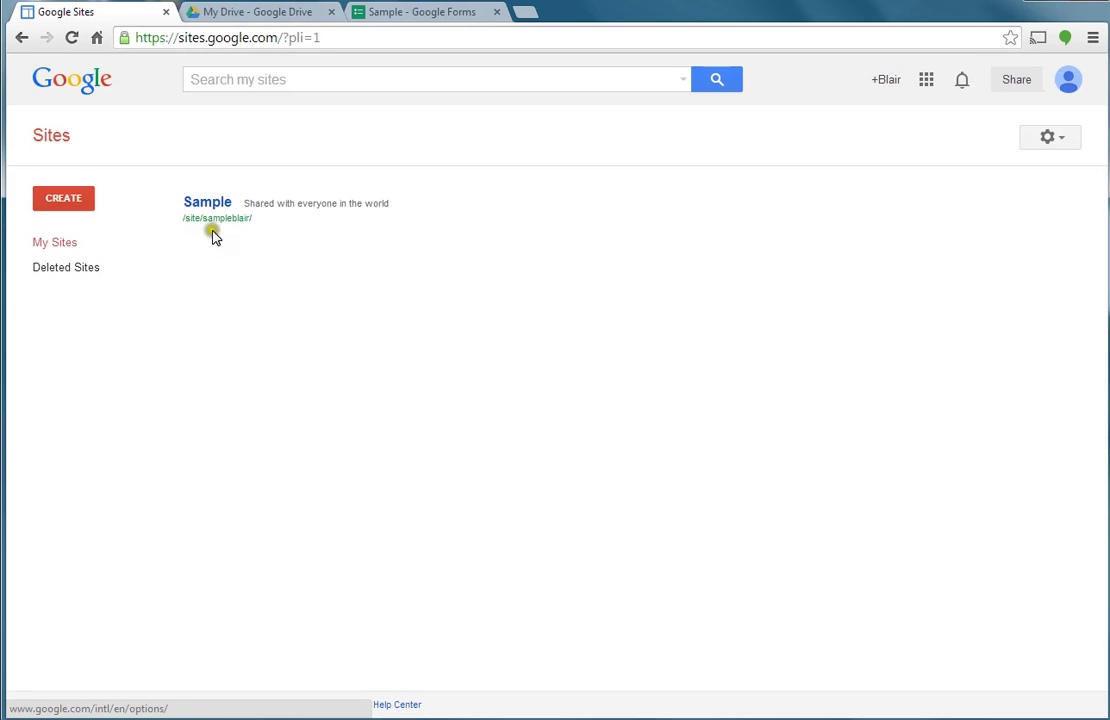
click(67, 203)
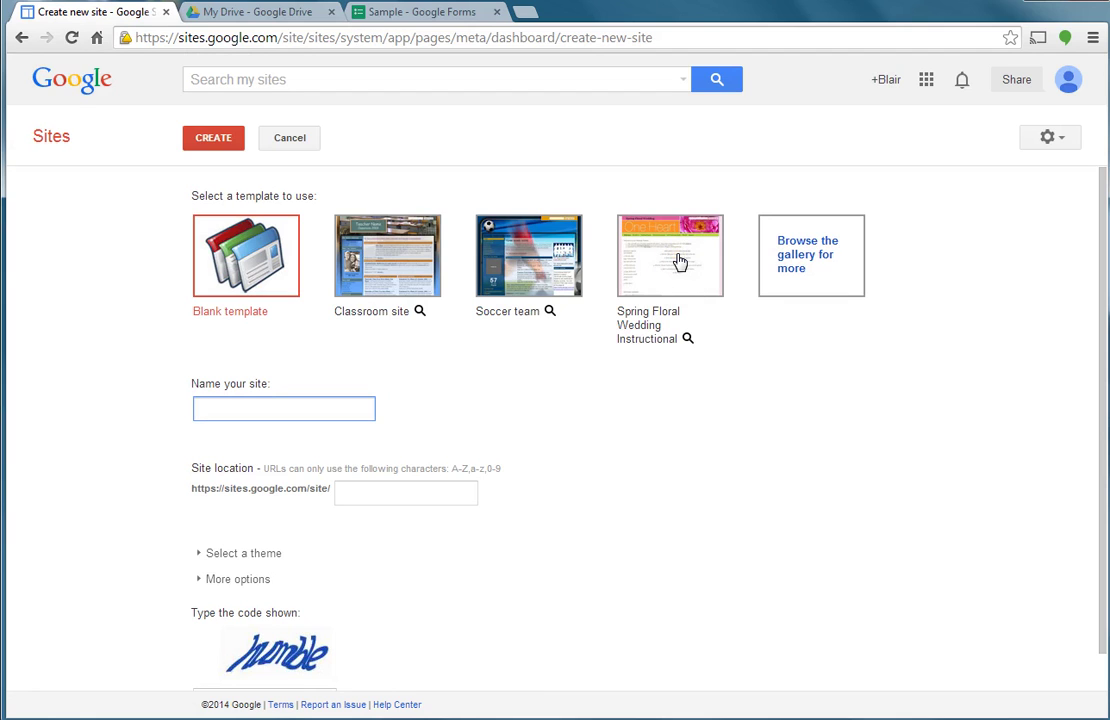
- Browse the template gallery's Featured and Schools & education site templates, leaving without choosing one
click(785, 258)
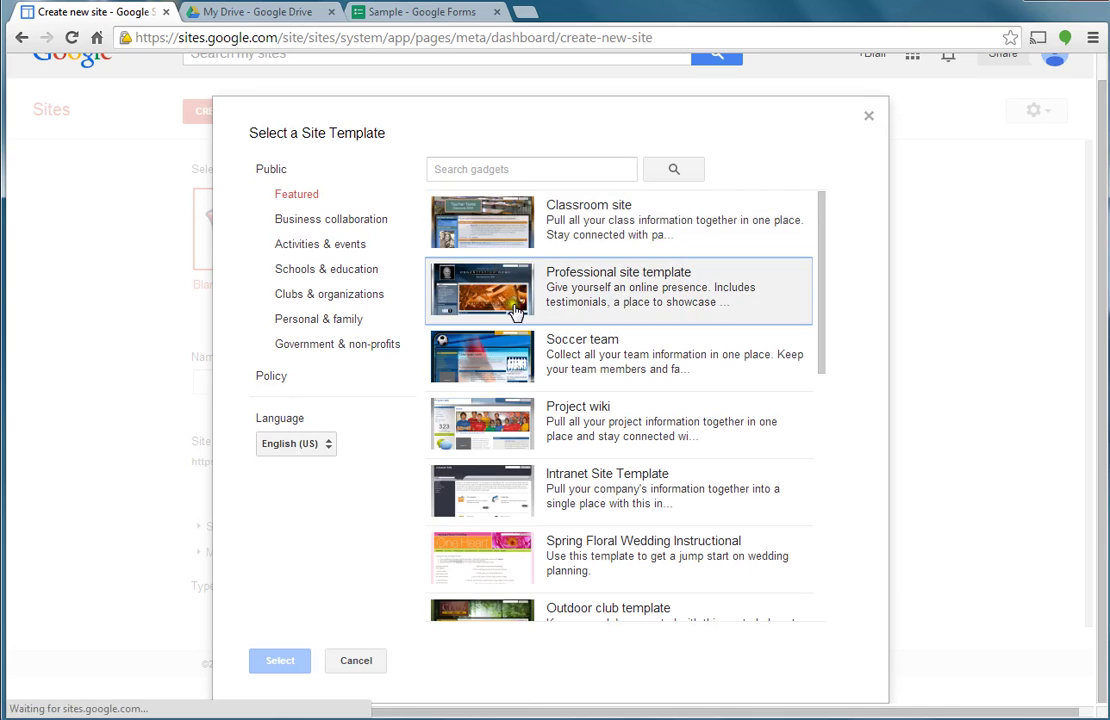
drag(817, 279, 815, 344)
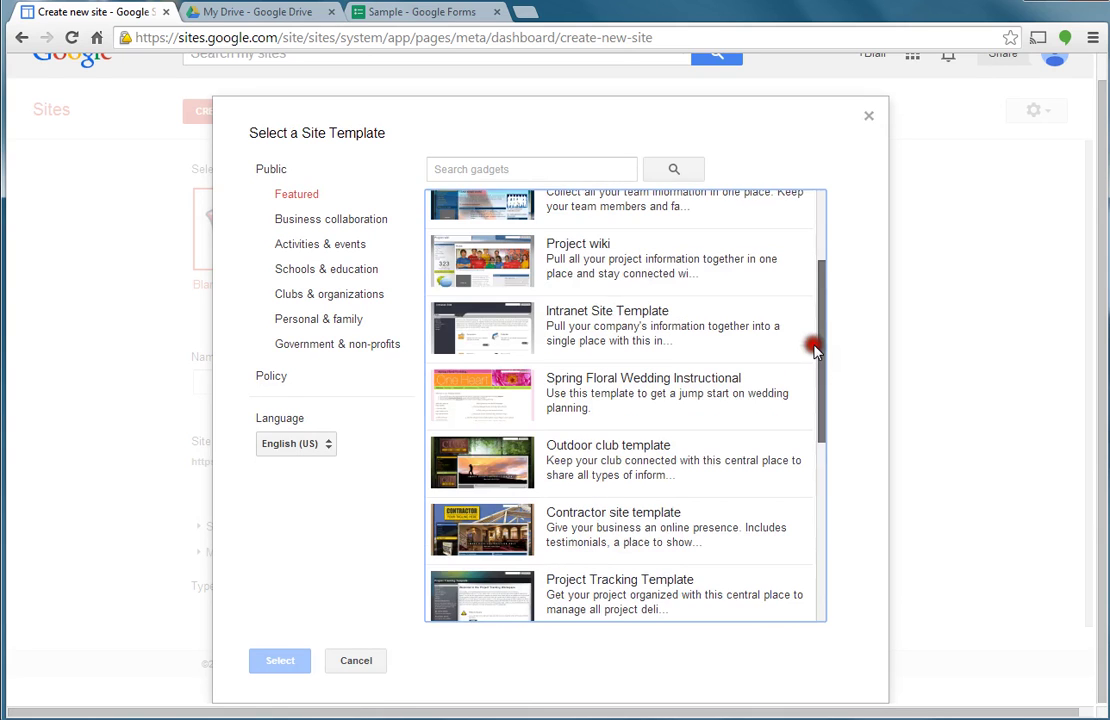
click(313, 267)
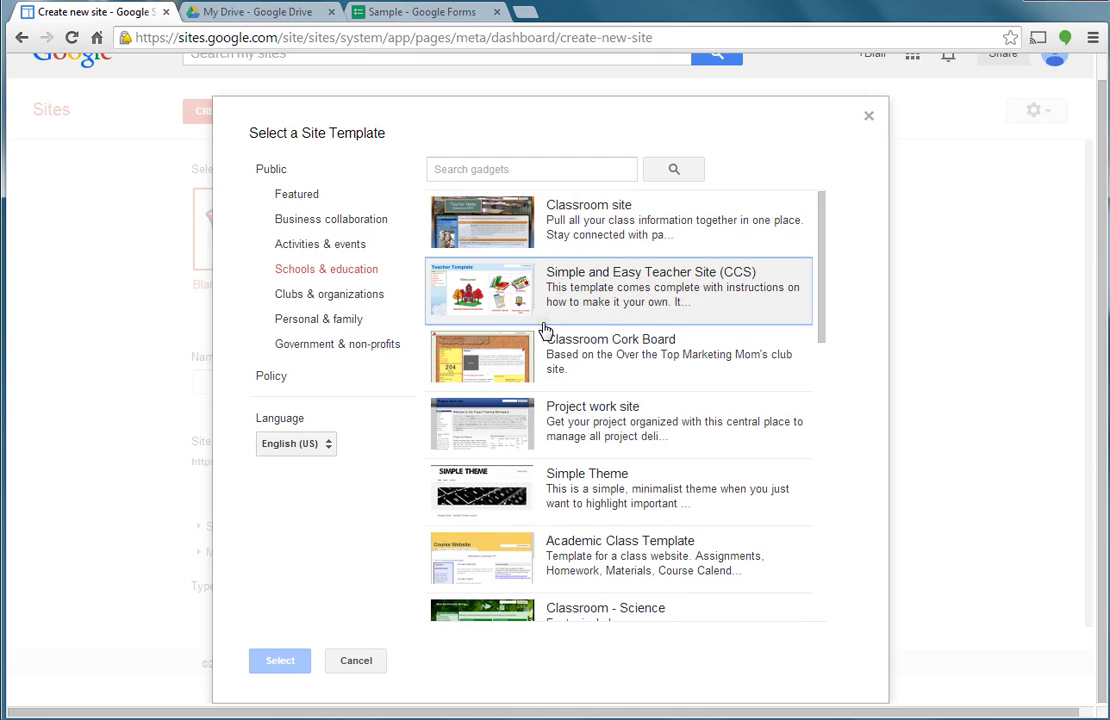
click(358, 661)
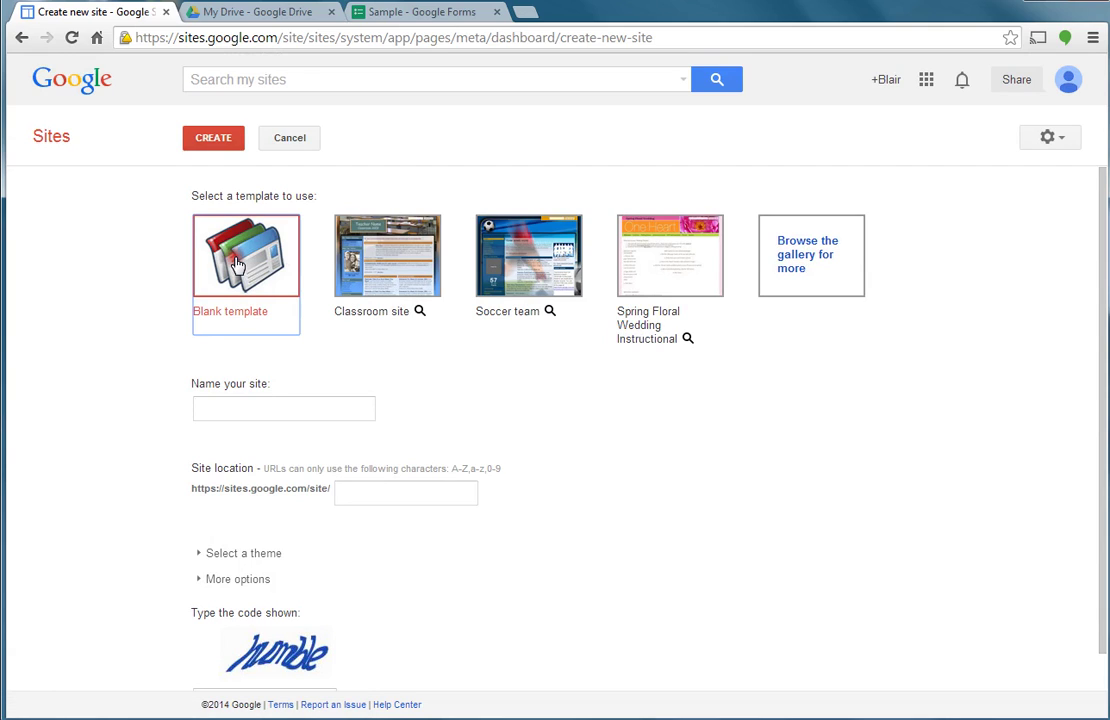
- Name the new blank-template site "Sample Assignment"
click(283, 410)
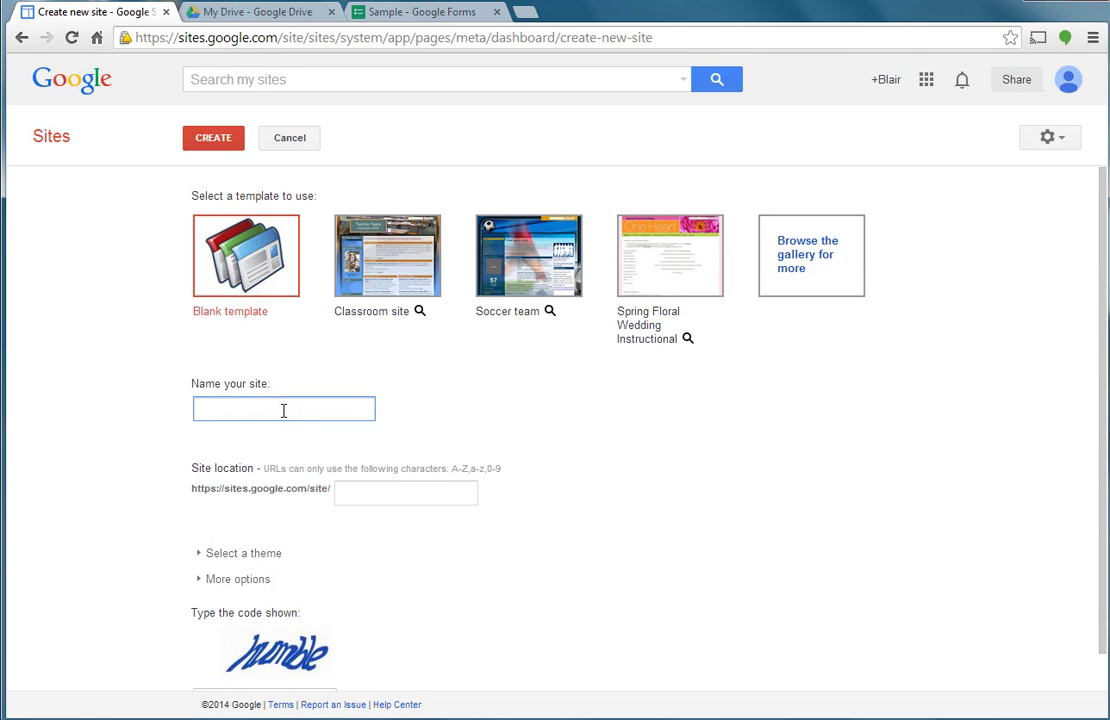
text(sampleass)
key(BackSpace)
key(BackSpace)
key(BackSpace)
key(BackSpace)
key(BackSpace)
text(Sample Assignment)
key(Tab)
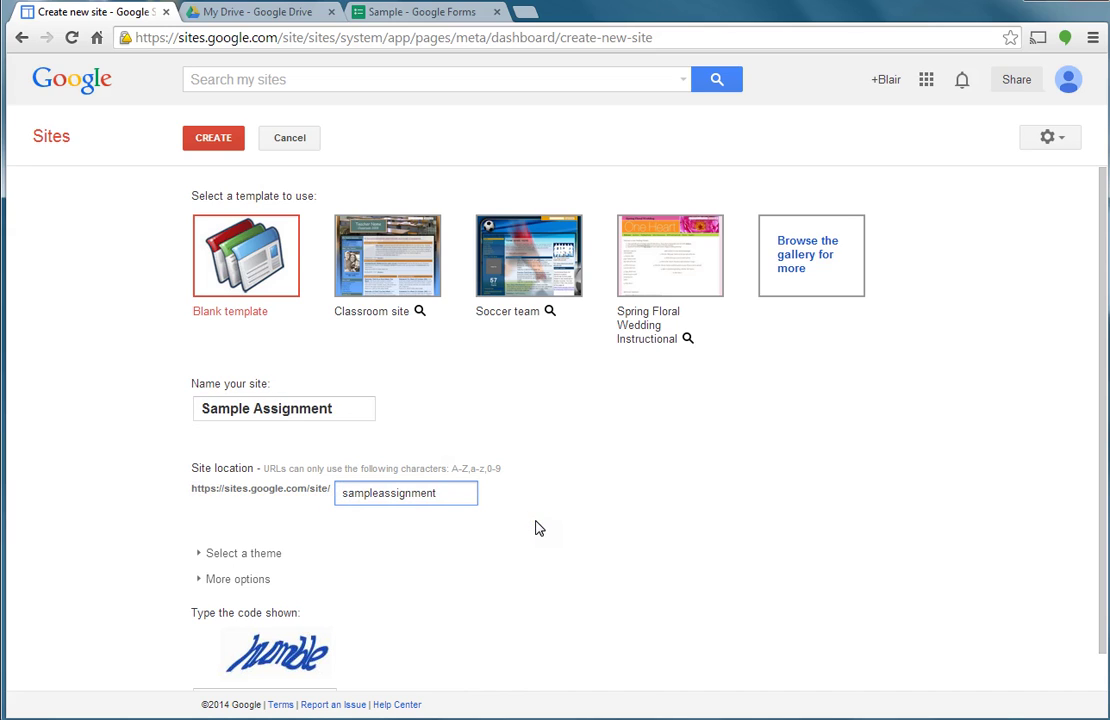
- Enter the displayed verification code and submit the new site form
key(Return)
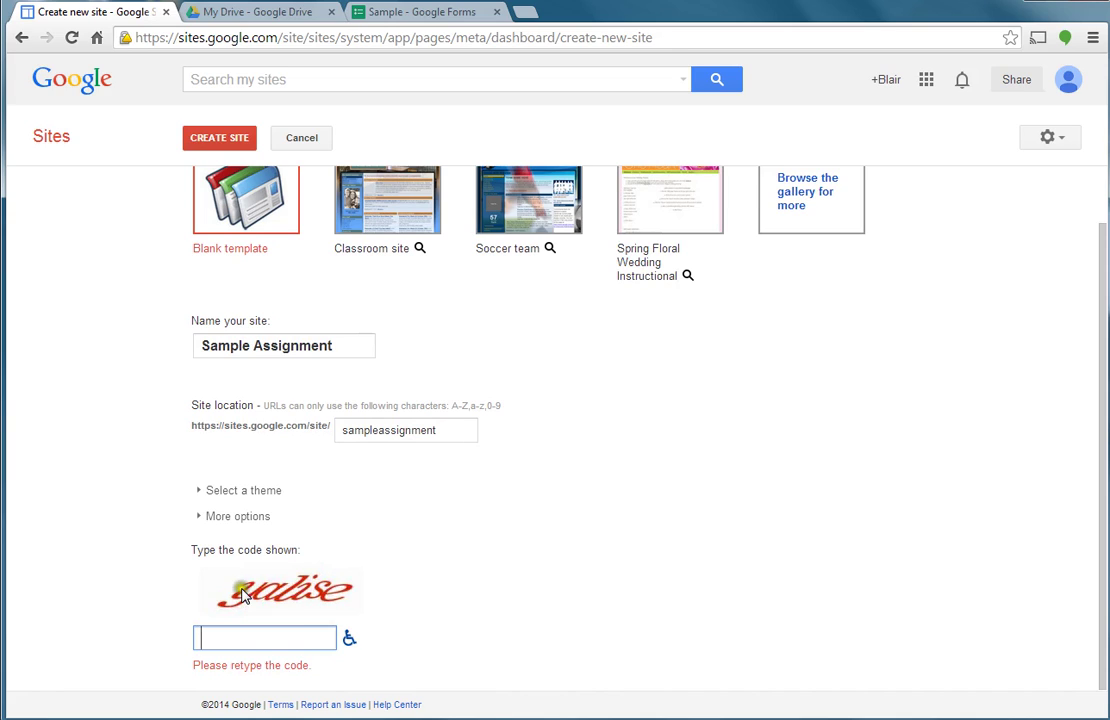
click(240, 638)
text(yalise)
click(191, 140)
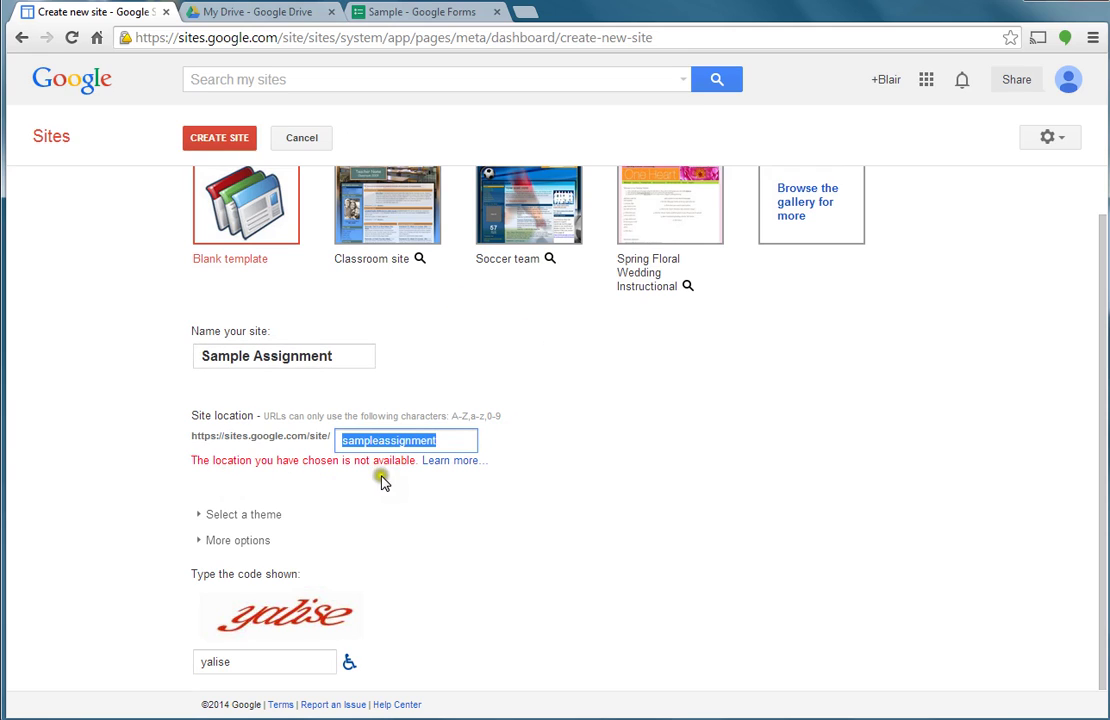
- Change the site location to "sample" followed by the owner's surname and create the site
click(453, 437)
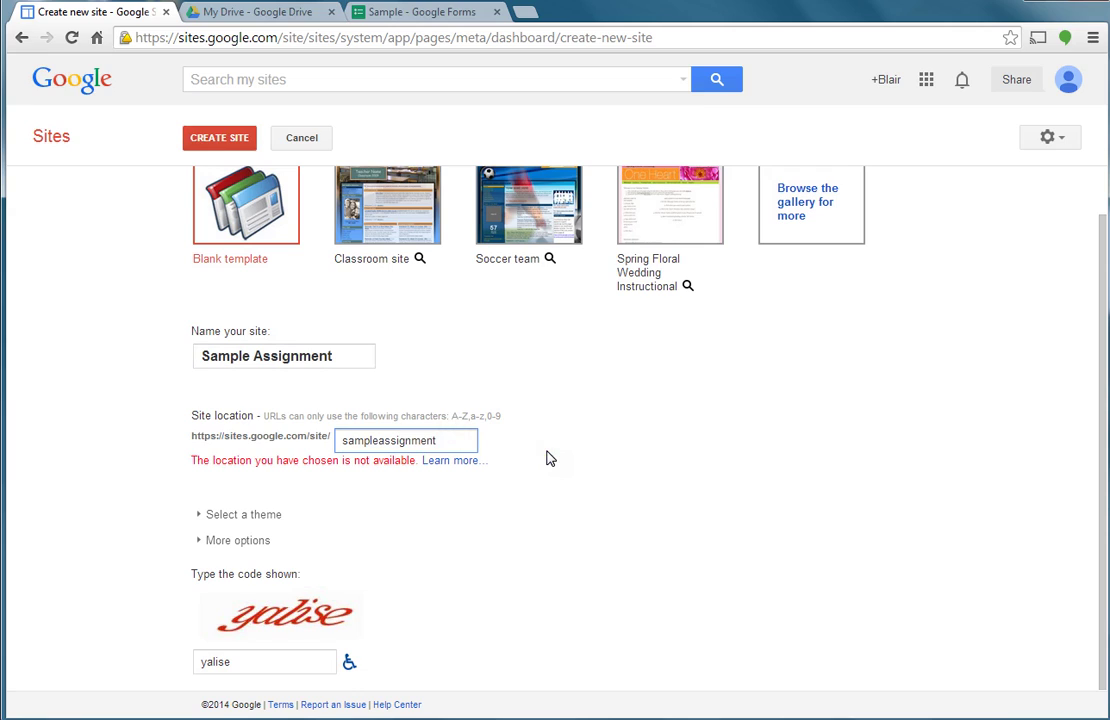
key(BackSpace)
key(BackSpace)
click(412, 371)
click(207, 145)
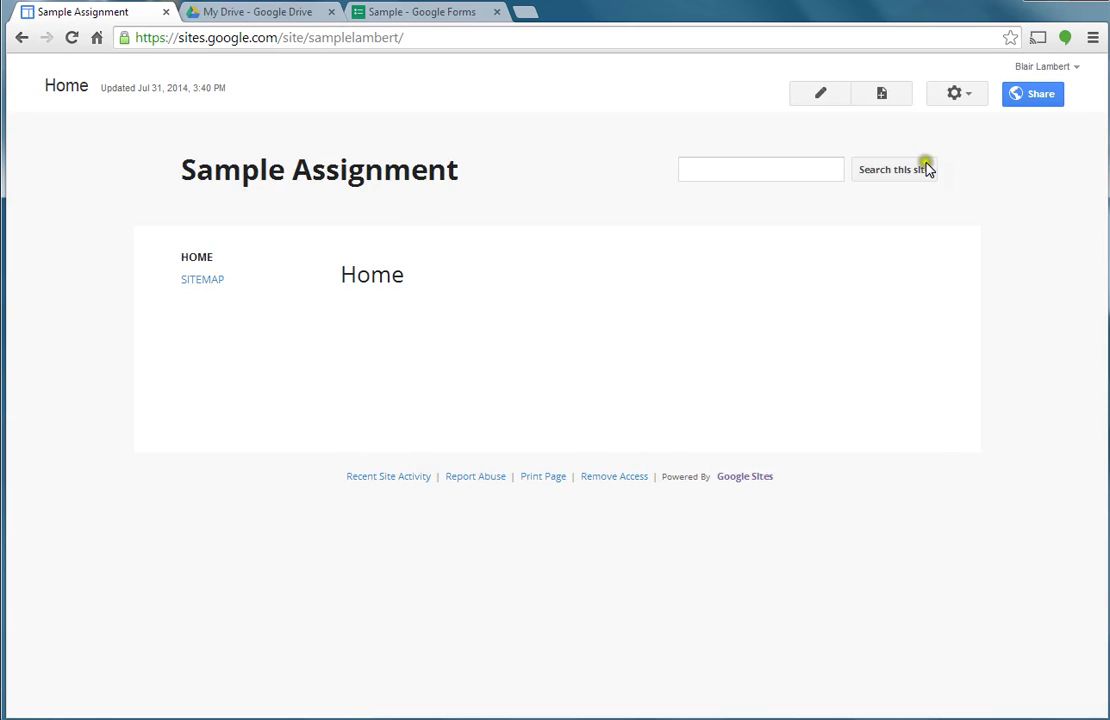
- Open the Themes, Colors, and Fonts settings in the site's management area
click(956, 98)
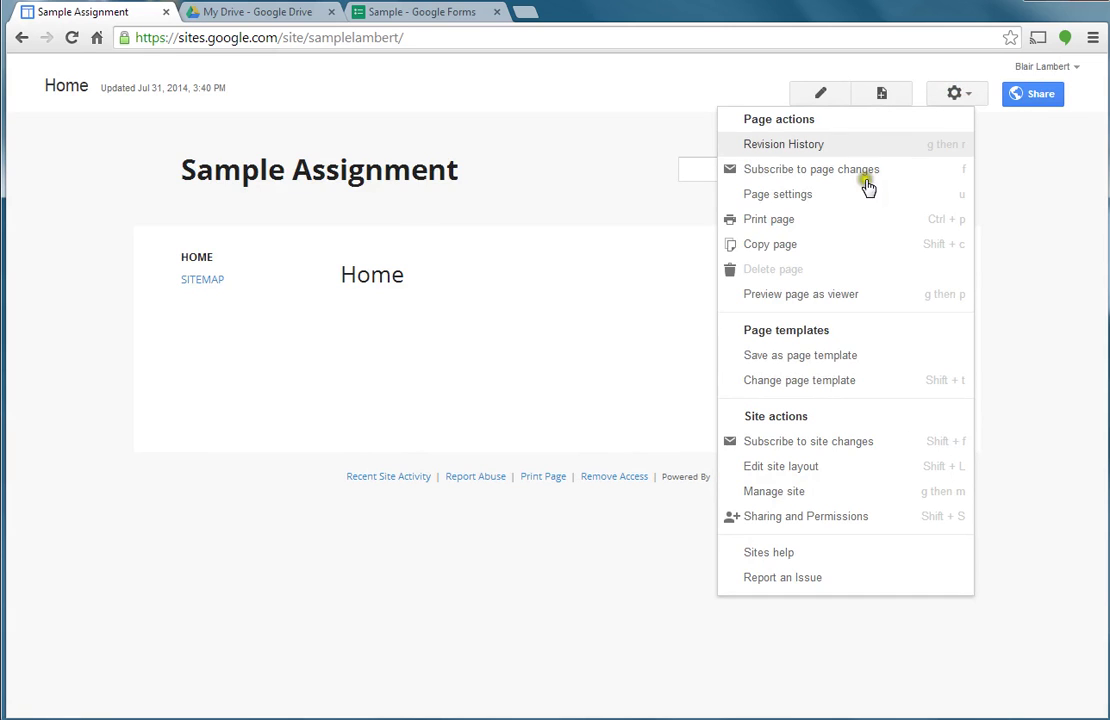
click(798, 495)
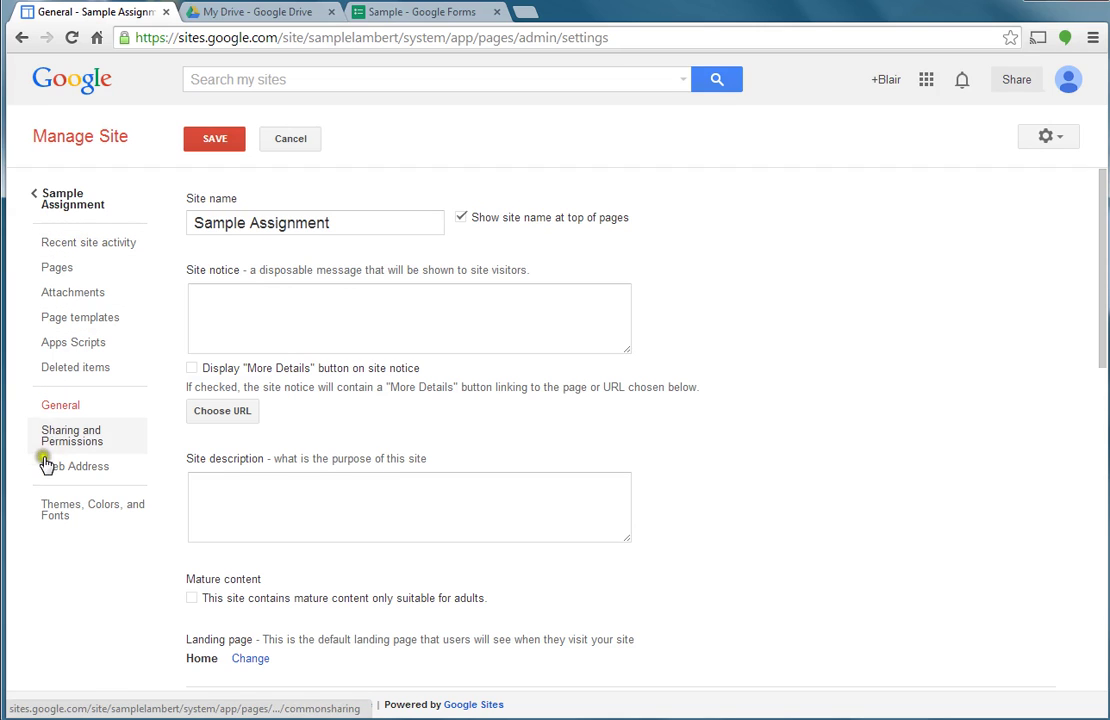
click(57, 523)
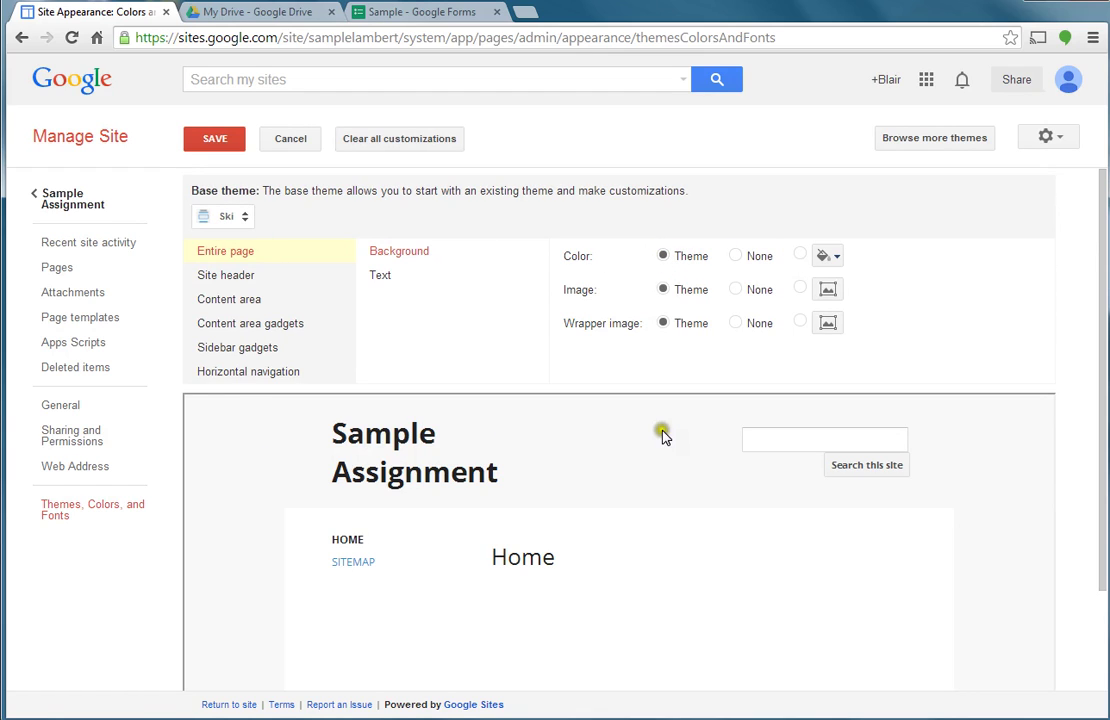
- Set the entire page's background to a custom bright red color
click(736, 258)
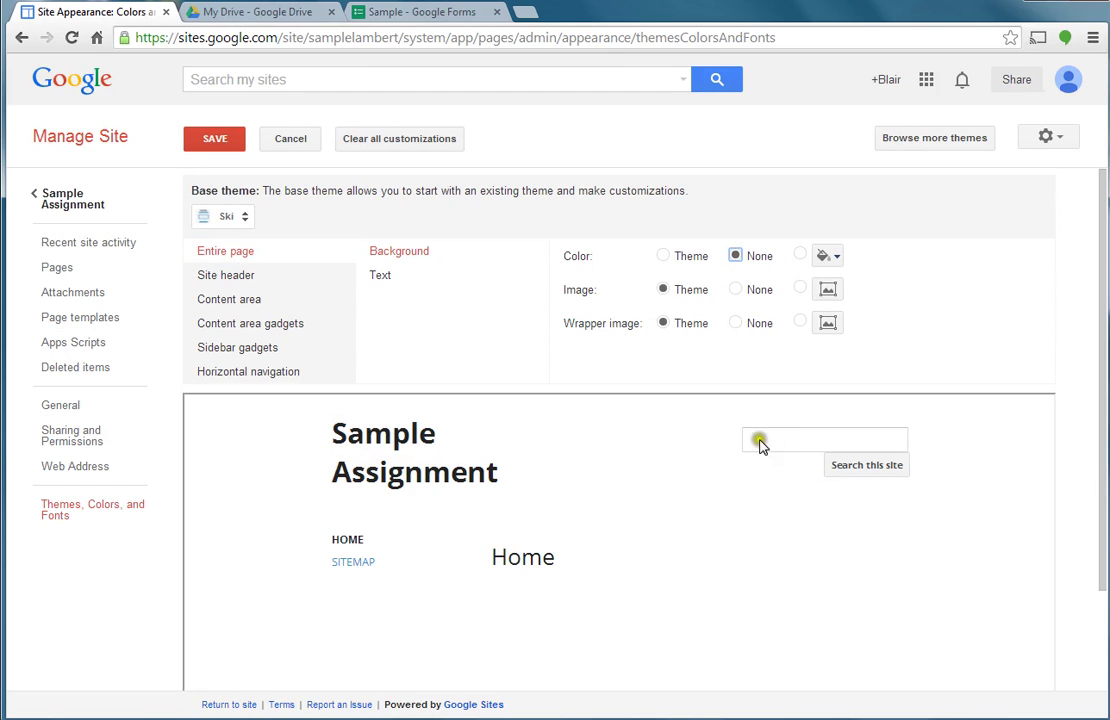
click(799, 257)
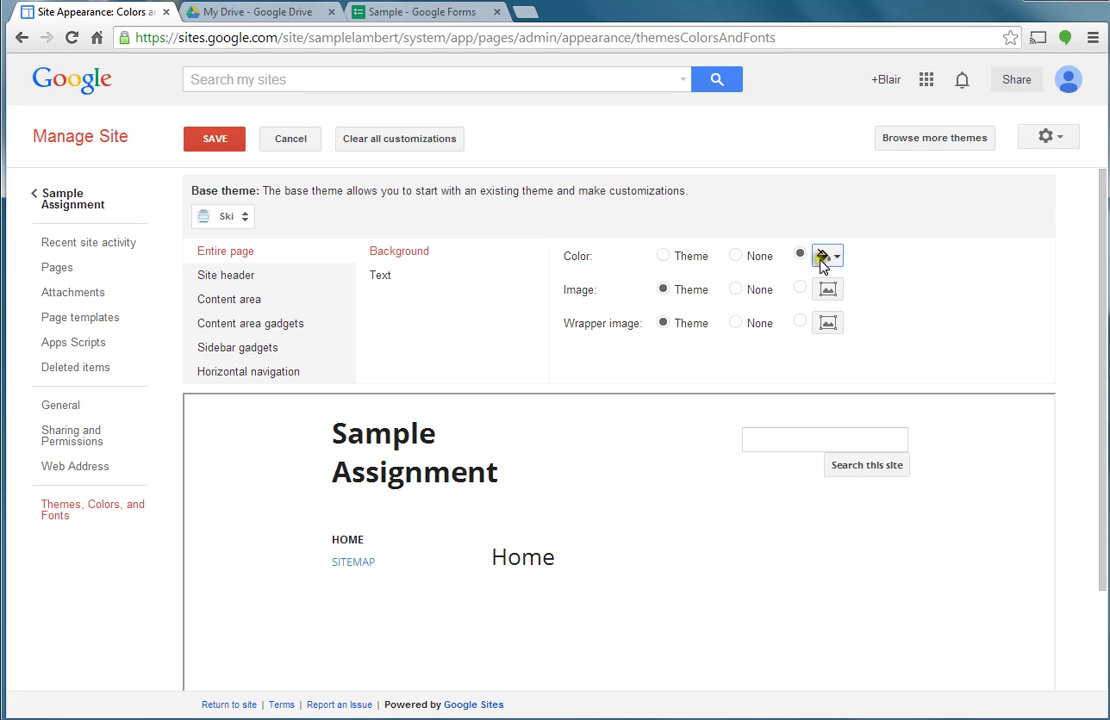
click(823, 257)
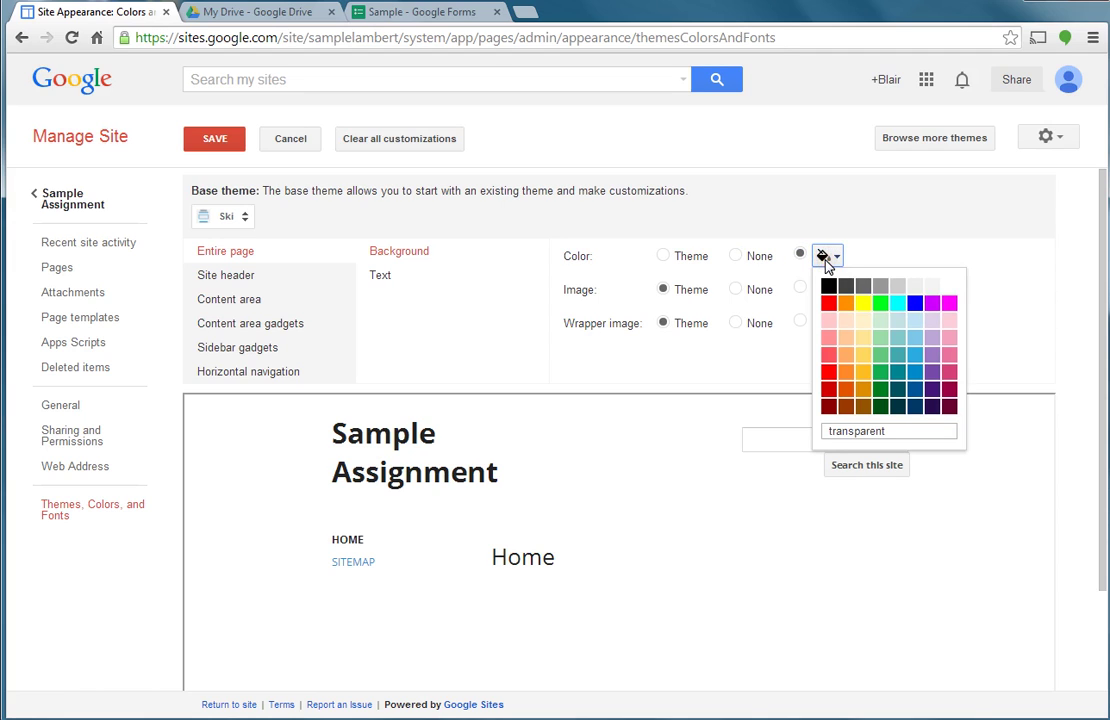
click(828, 306)
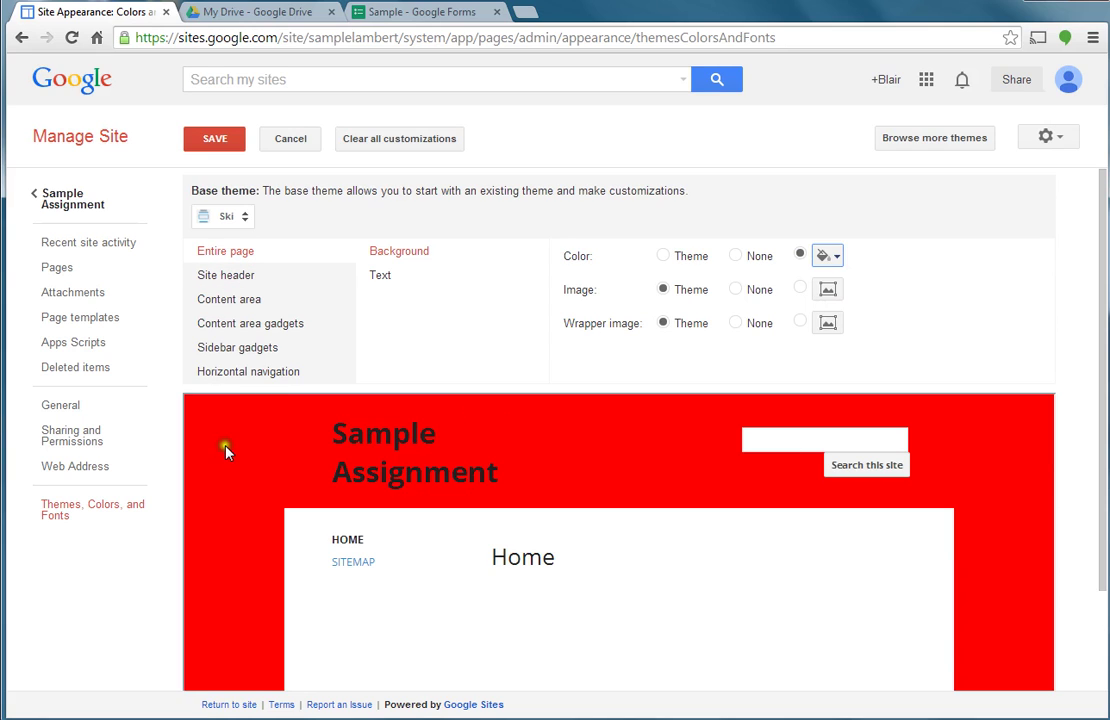
- Set the site header's background to a custom bright yellow color
click(232, 281)
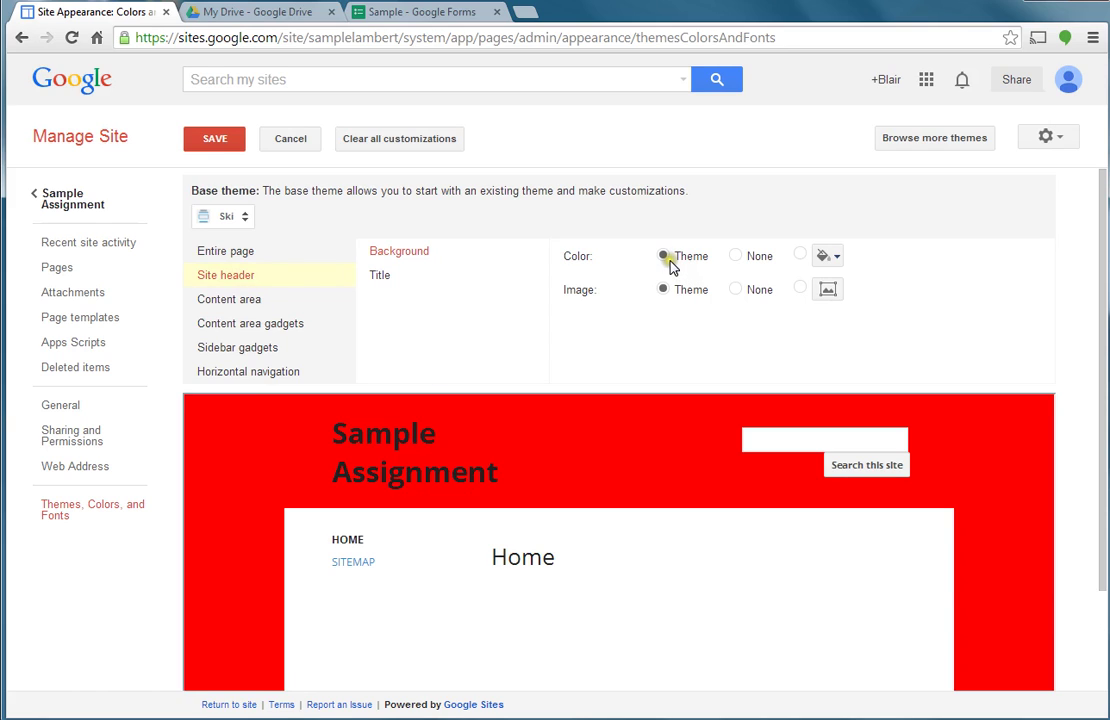
click(799, 258)
click(826, 257)
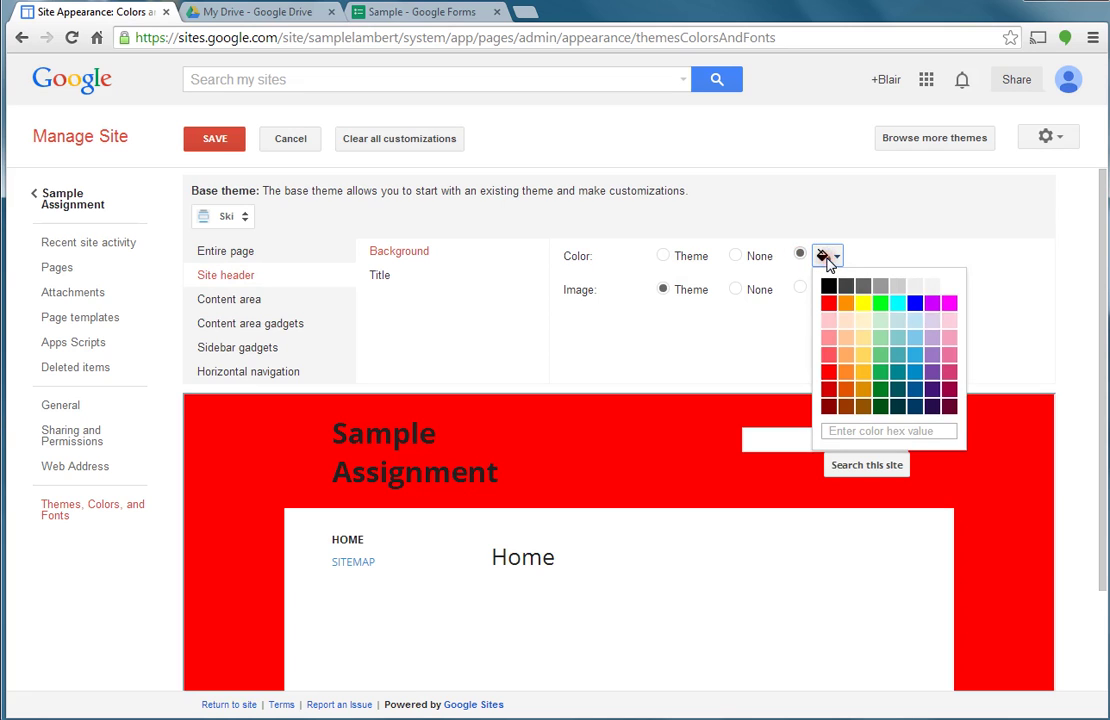
click(863, 302)
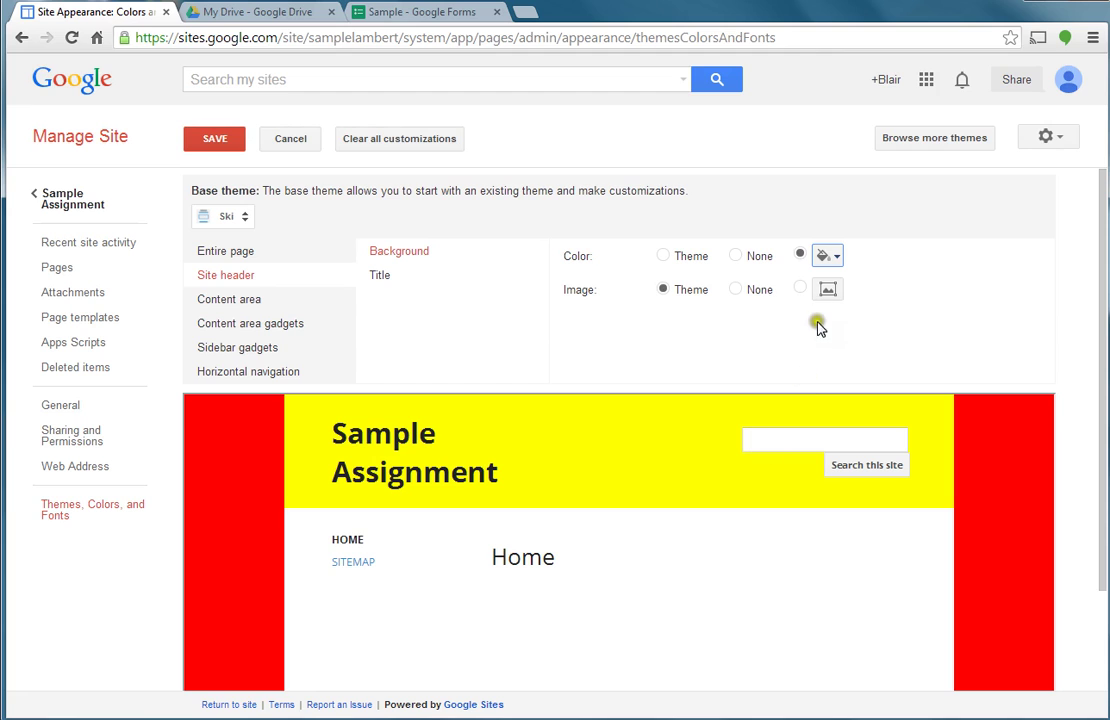
click(819, 292)
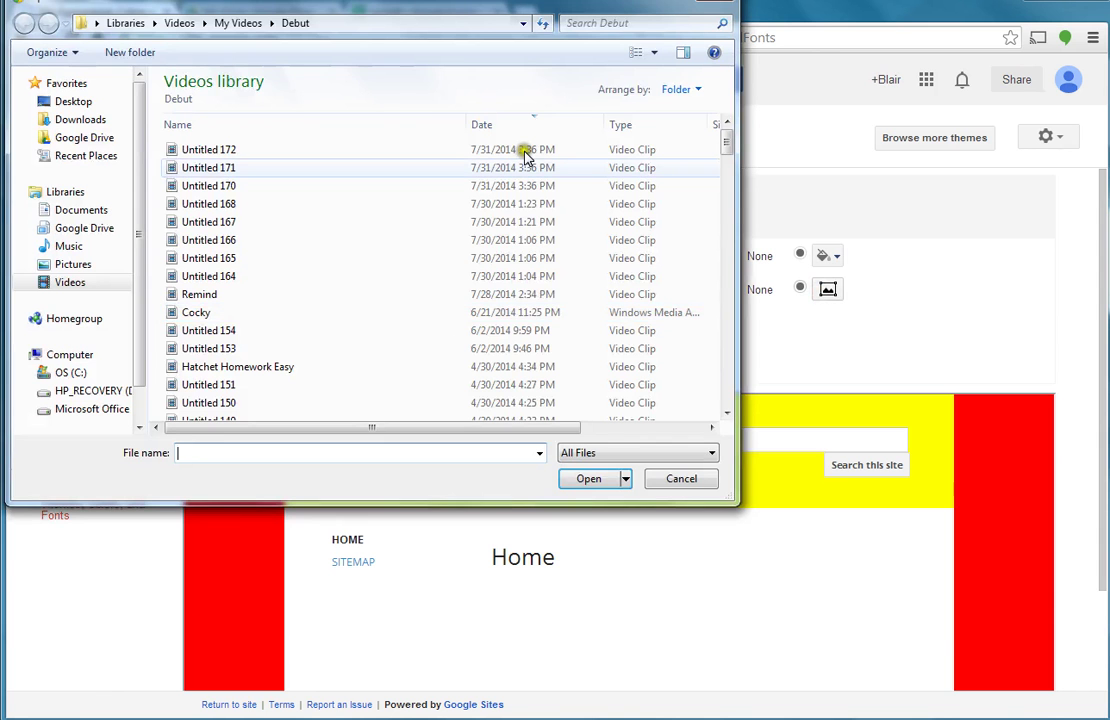
click(713, 5)
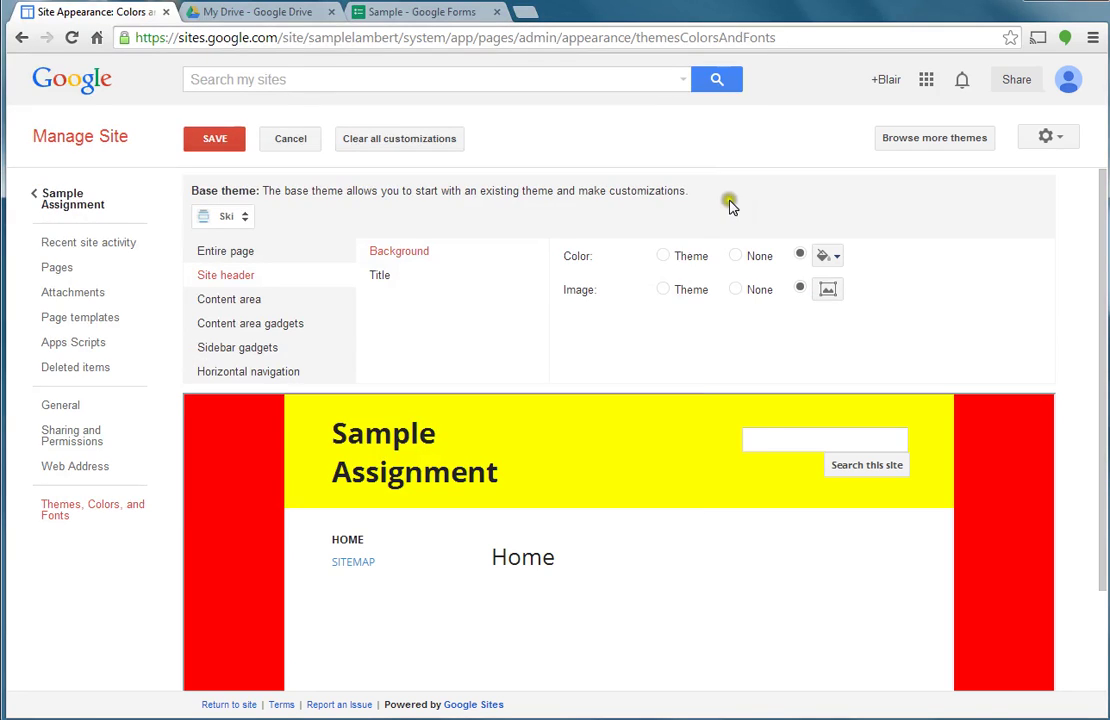
click(666, 289)
- Set the site header title's font to Courier New
click(379, 277)
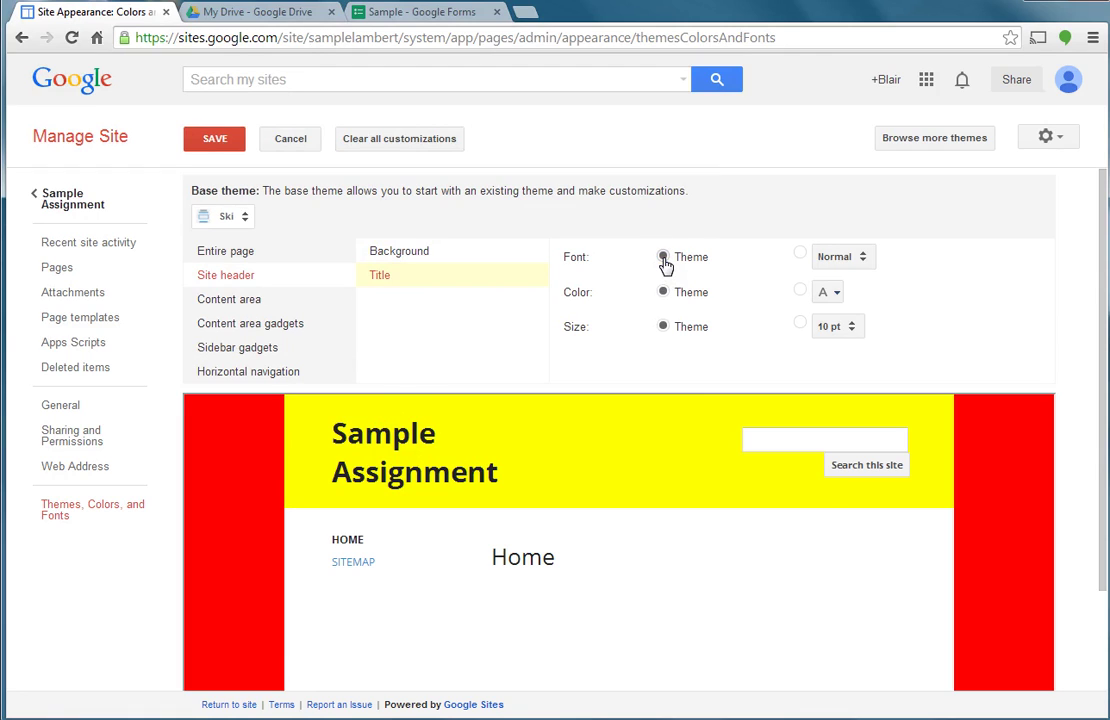
click(850, 259)
click(801, 289)
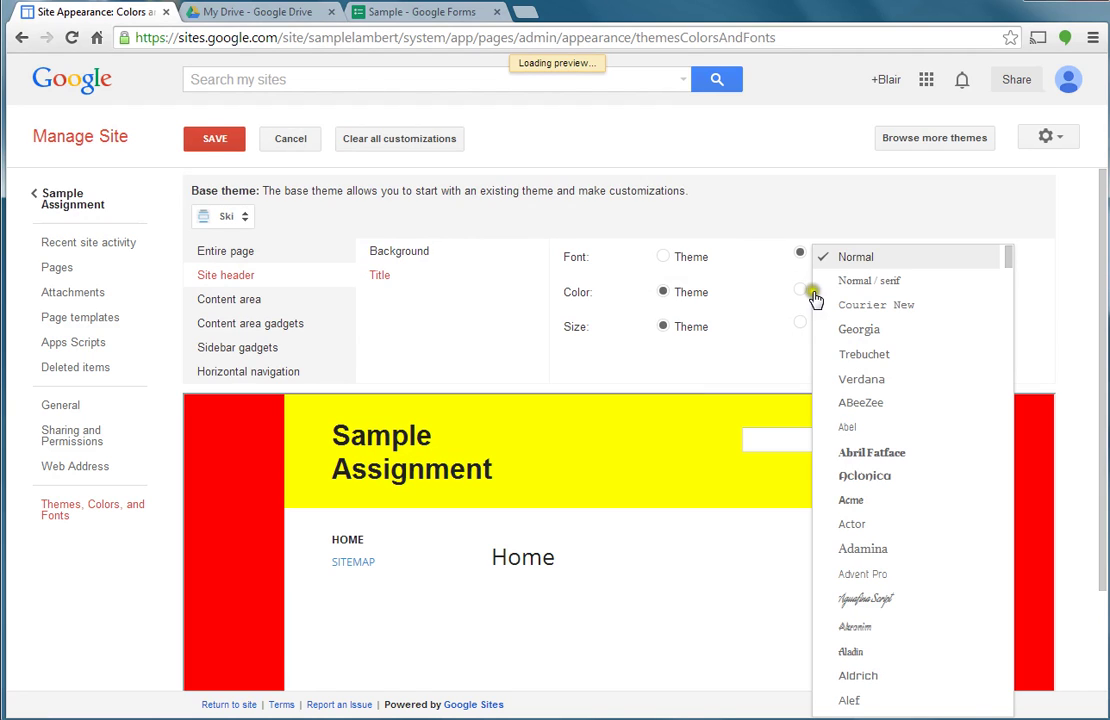
click(823, 262)
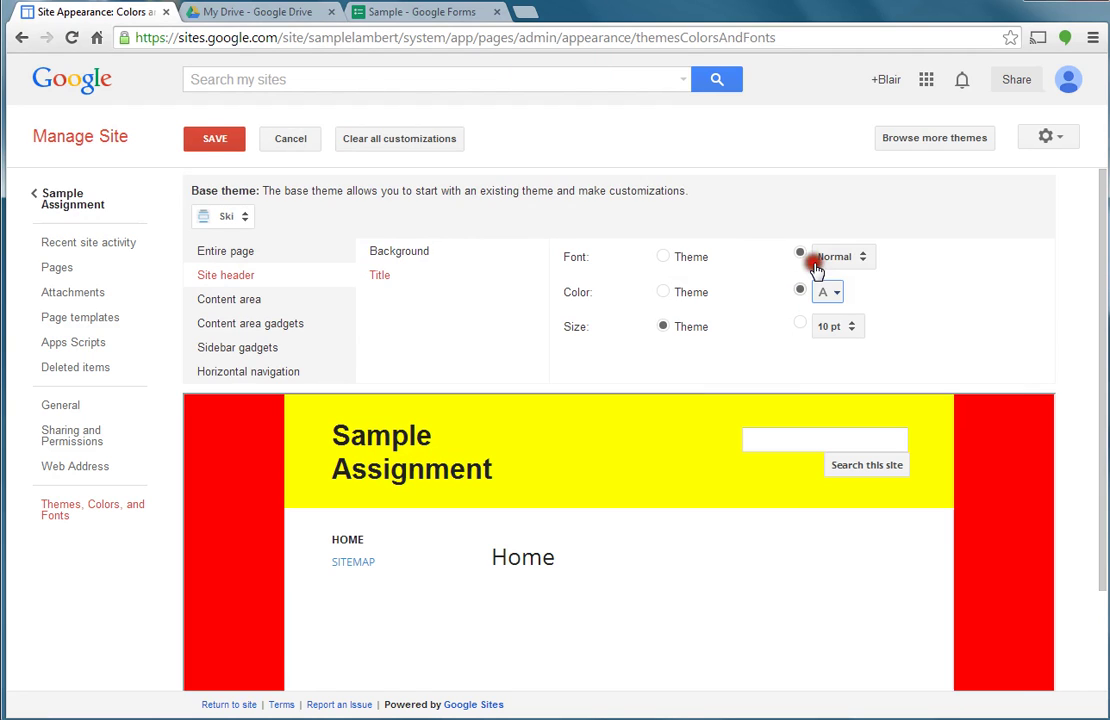
click(823, 297)
click(840, 256)
click(830, 304)
- Set the site header title's text color to bright red and check the page preview
click(833, 296)
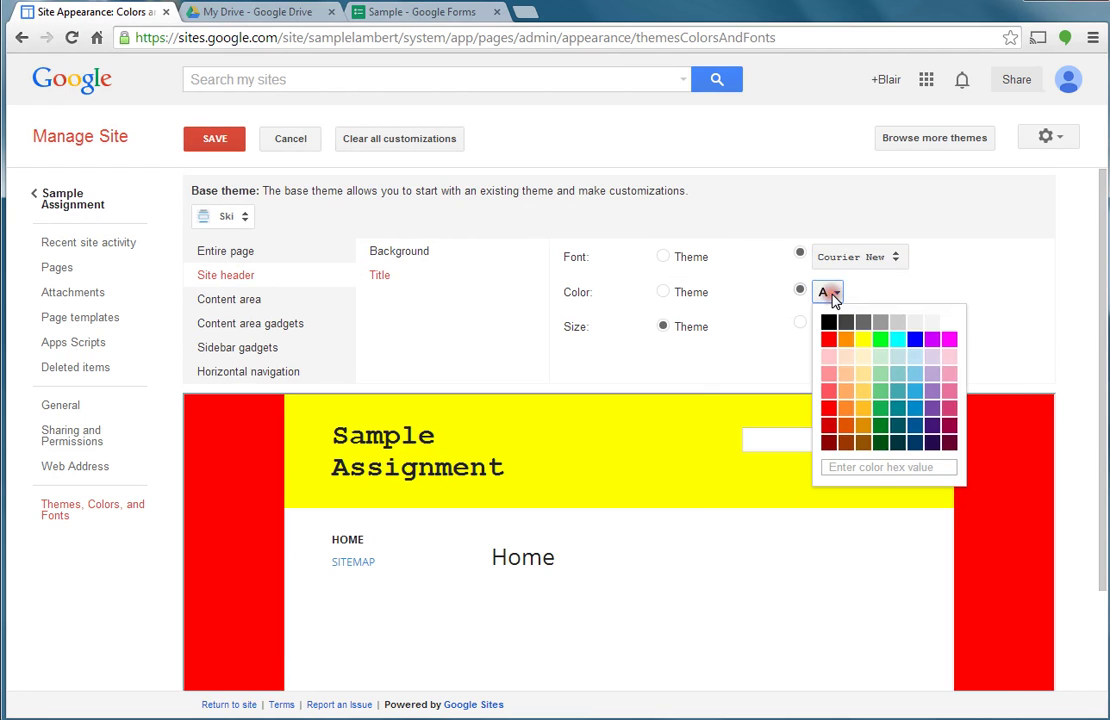
click(828, 339)
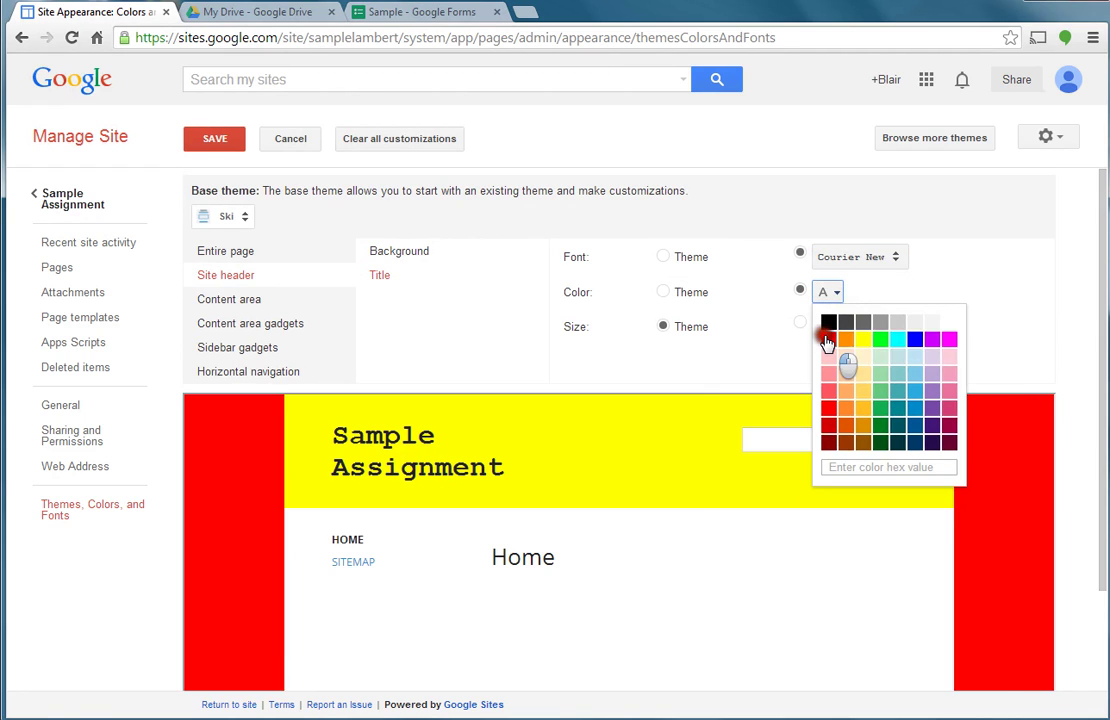
click(686, 372)
scroll(674, 372, down, 2)
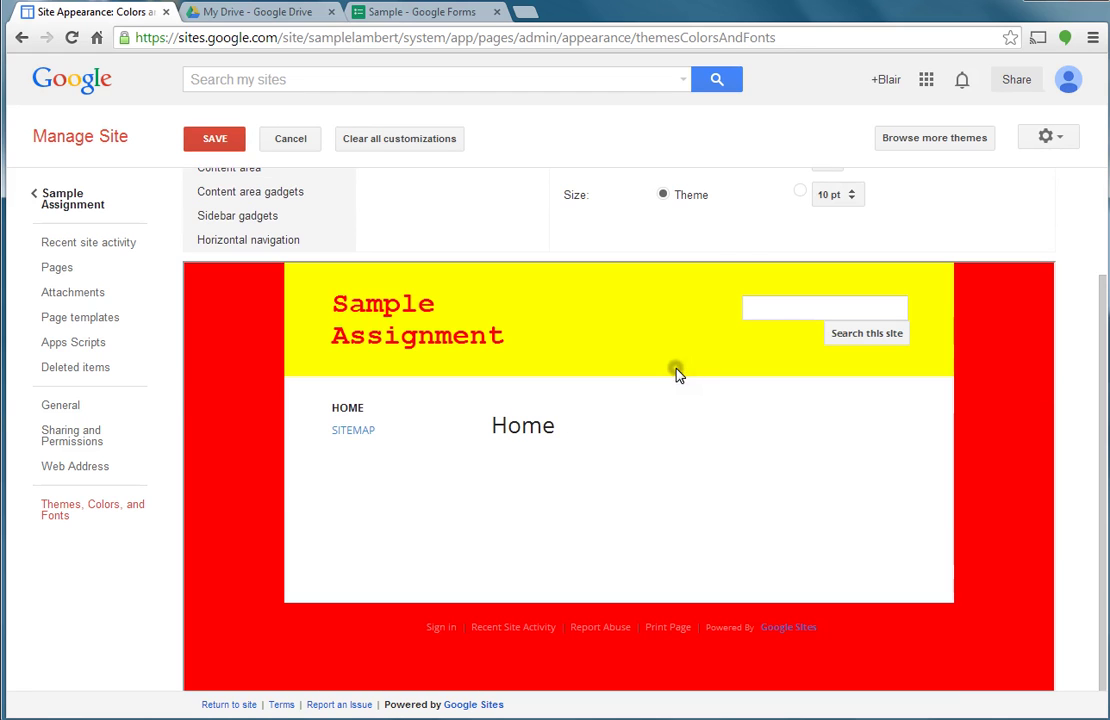
scroll(622, 408, up, 2)
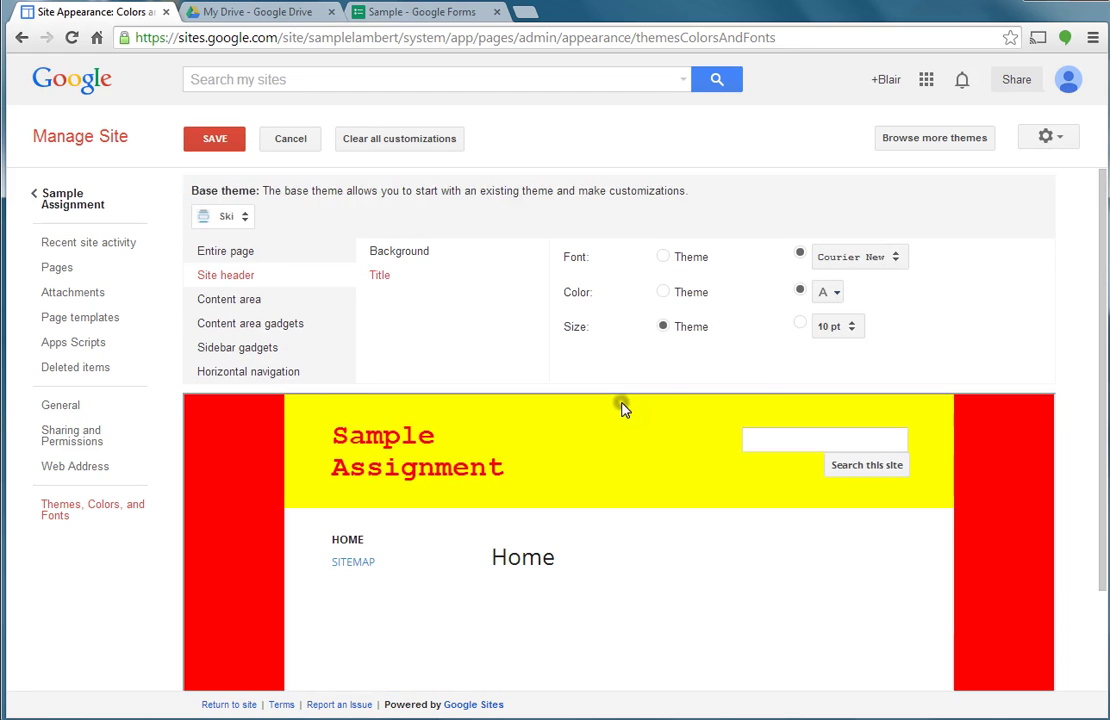
- Set the content area's background to a custom white color after trying a pale cream
click(209, 300)
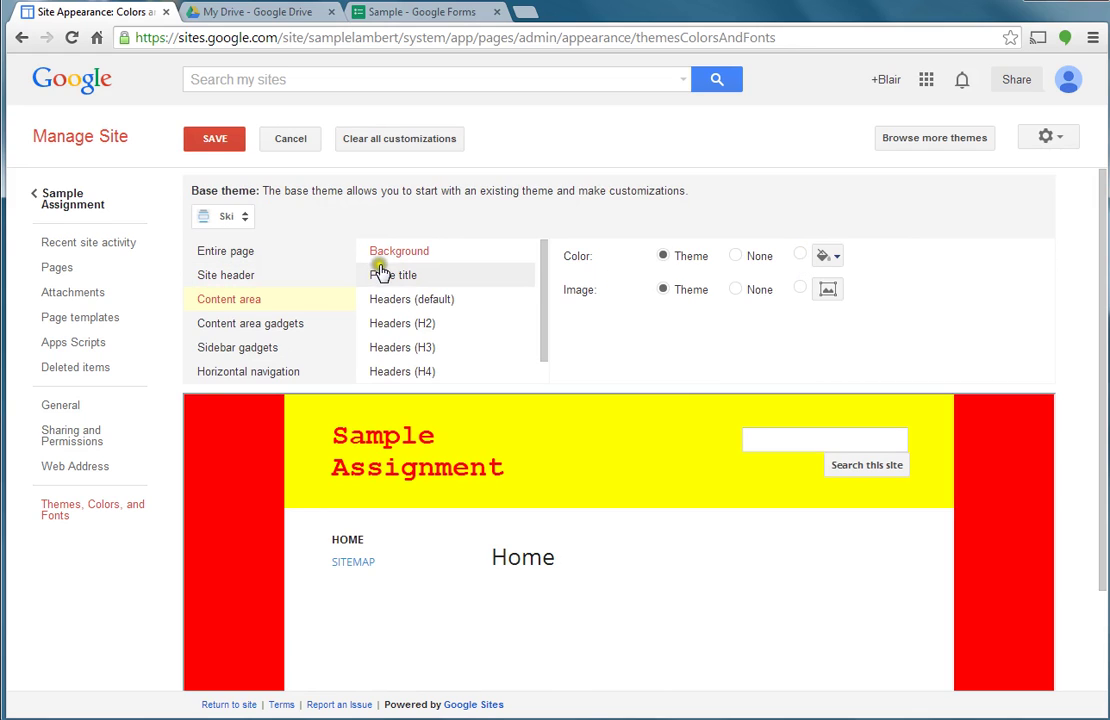
click(824, 257)
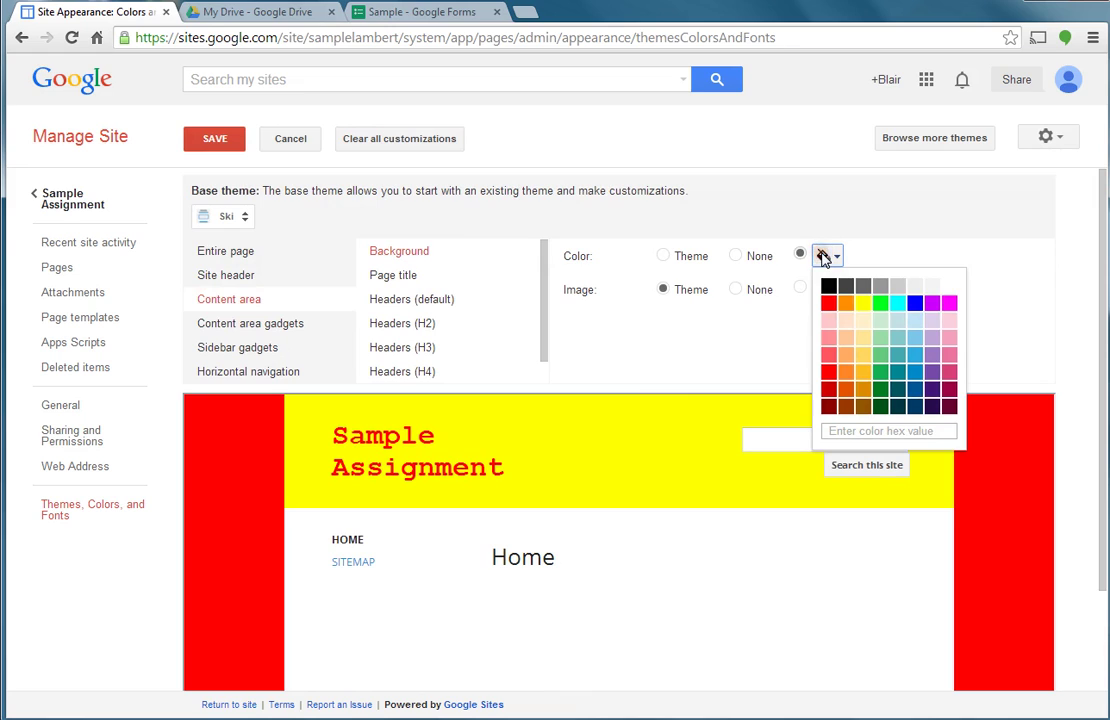
click(850, 320)
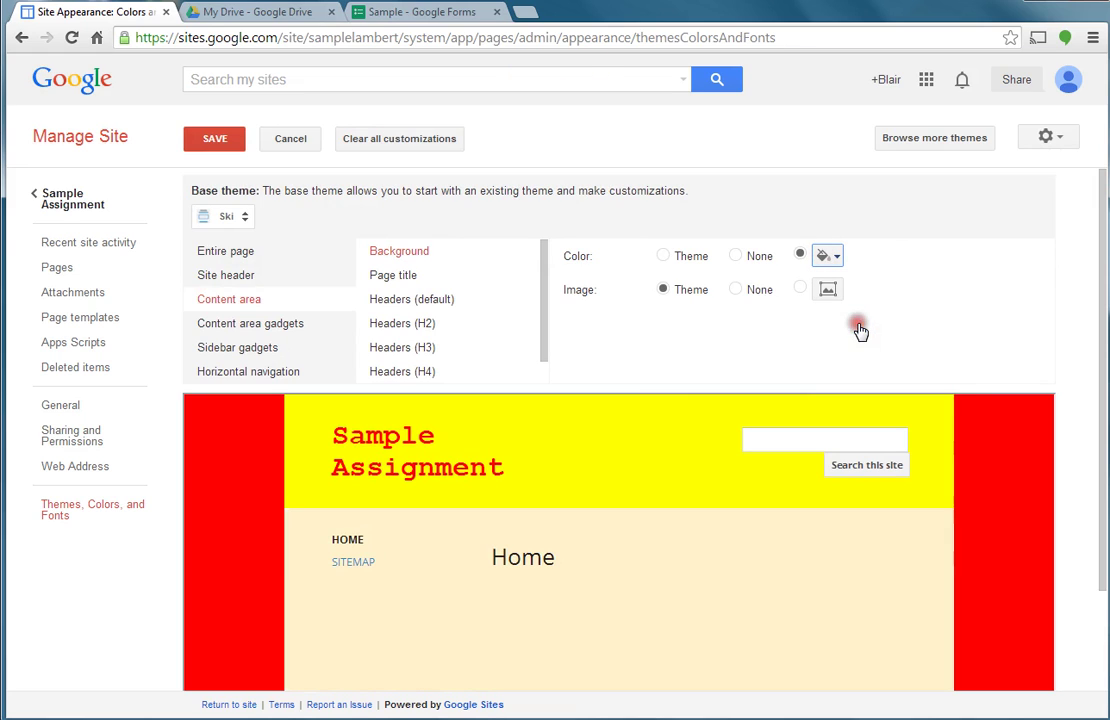
click(822, 258)
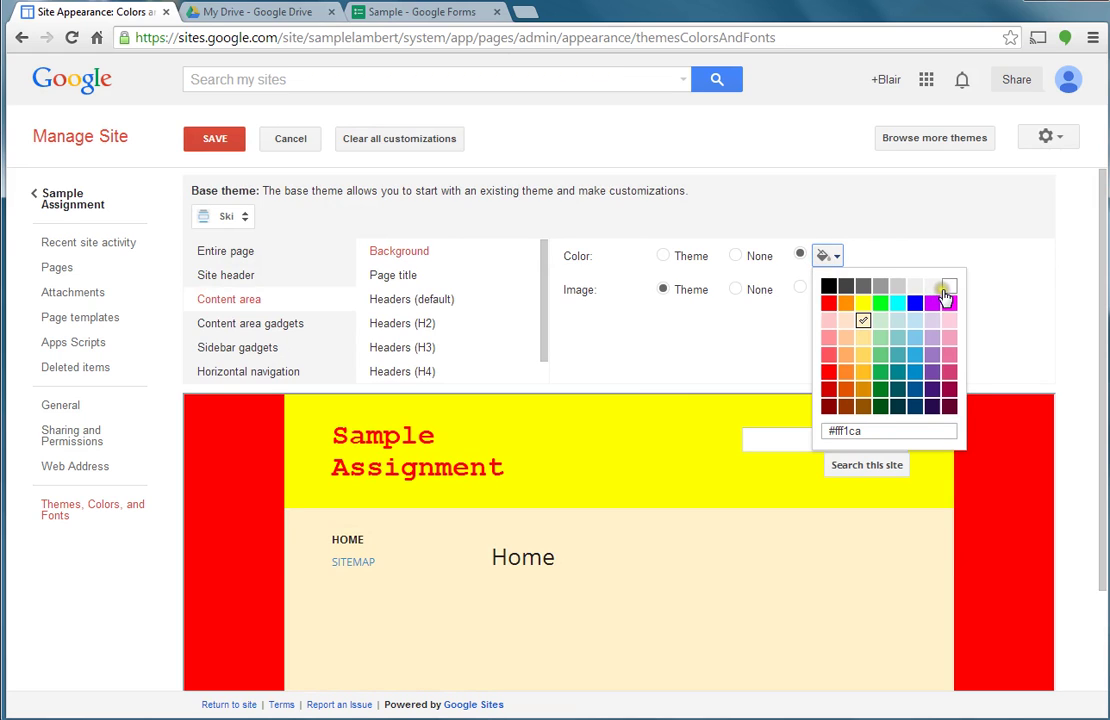
click(946, 287)
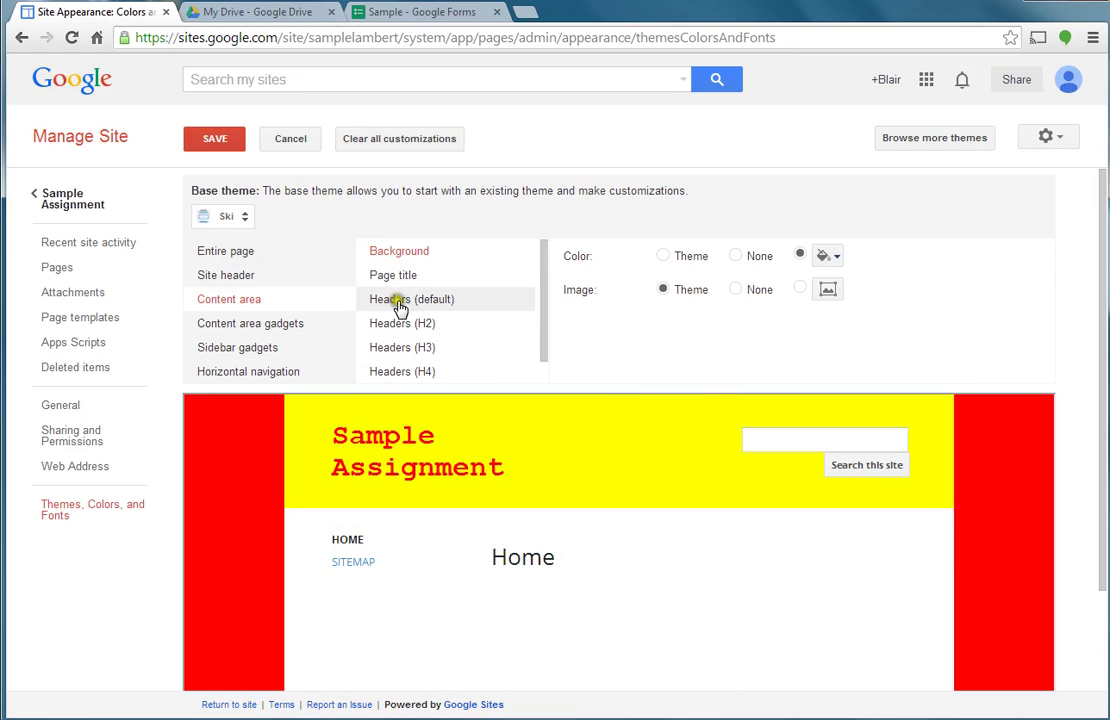
- Set the sidebar gadgets' background to a custom bright yellow color
click(258, 348)
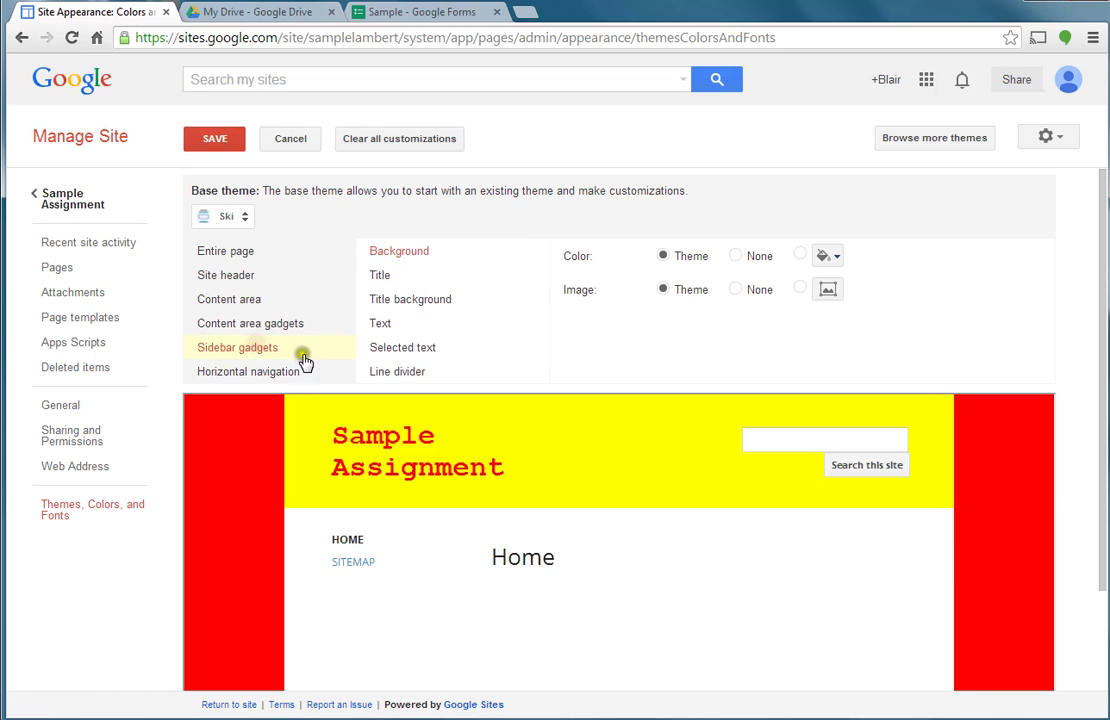
scroll(453, 361, down, 1)
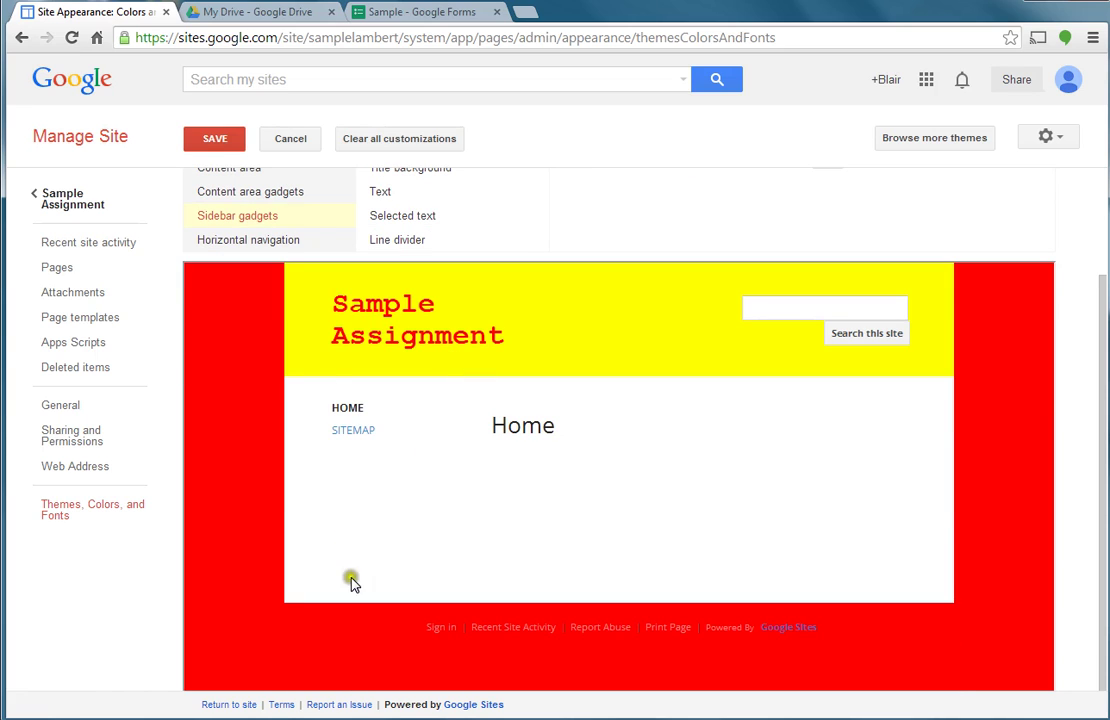
scroll(368, 496, up, 1)
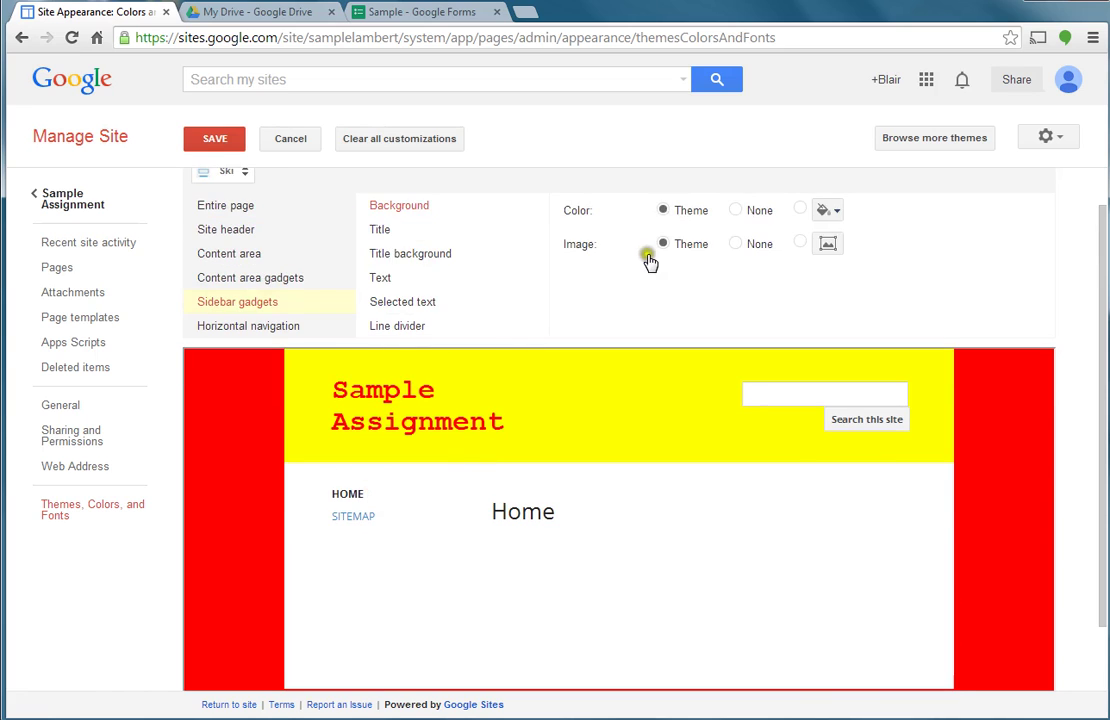
click(825, 210)
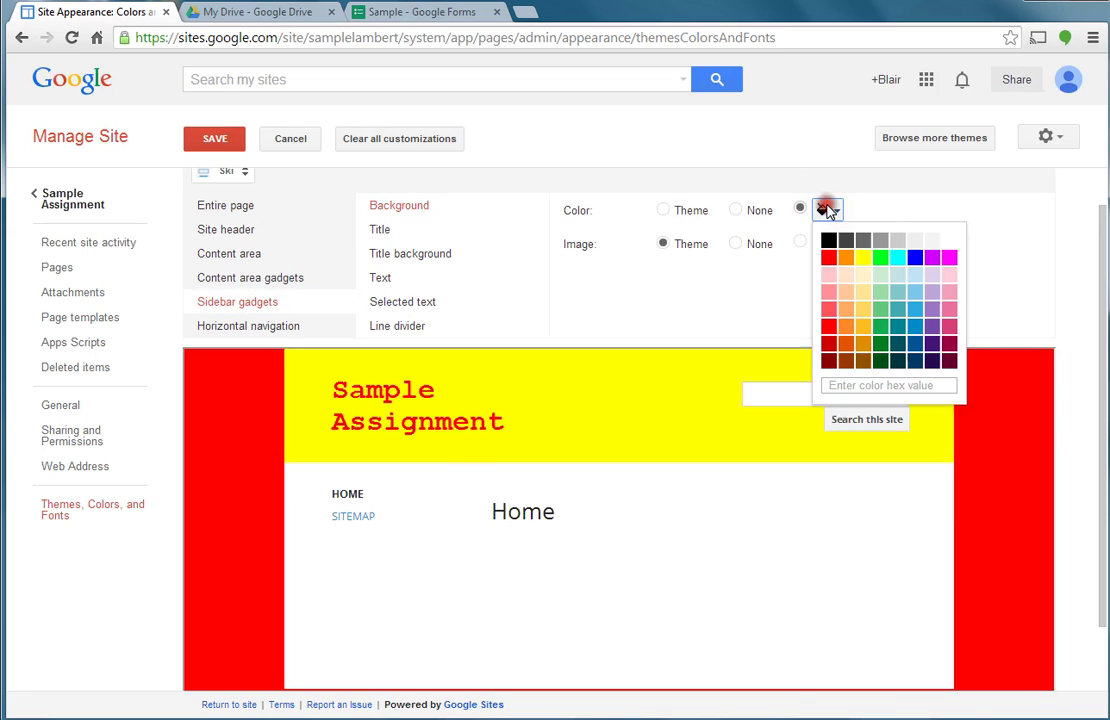
click(863, 258)
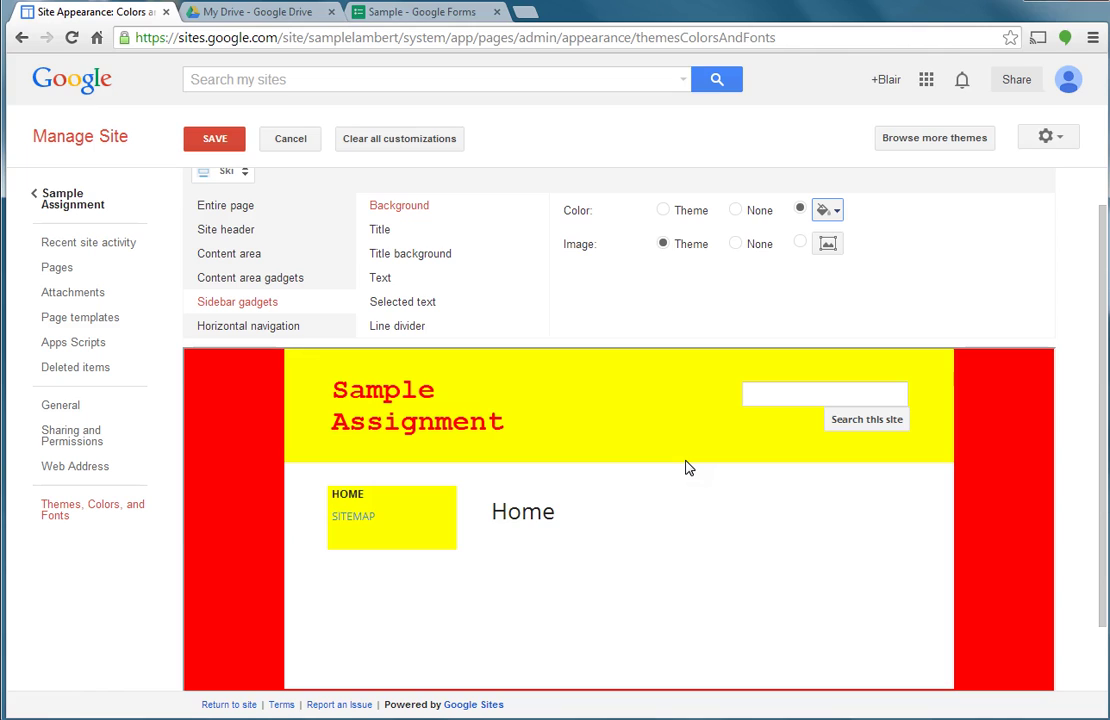
- Save the theme customizations, then return to the site and open its Home page for editing
click(218, 140)
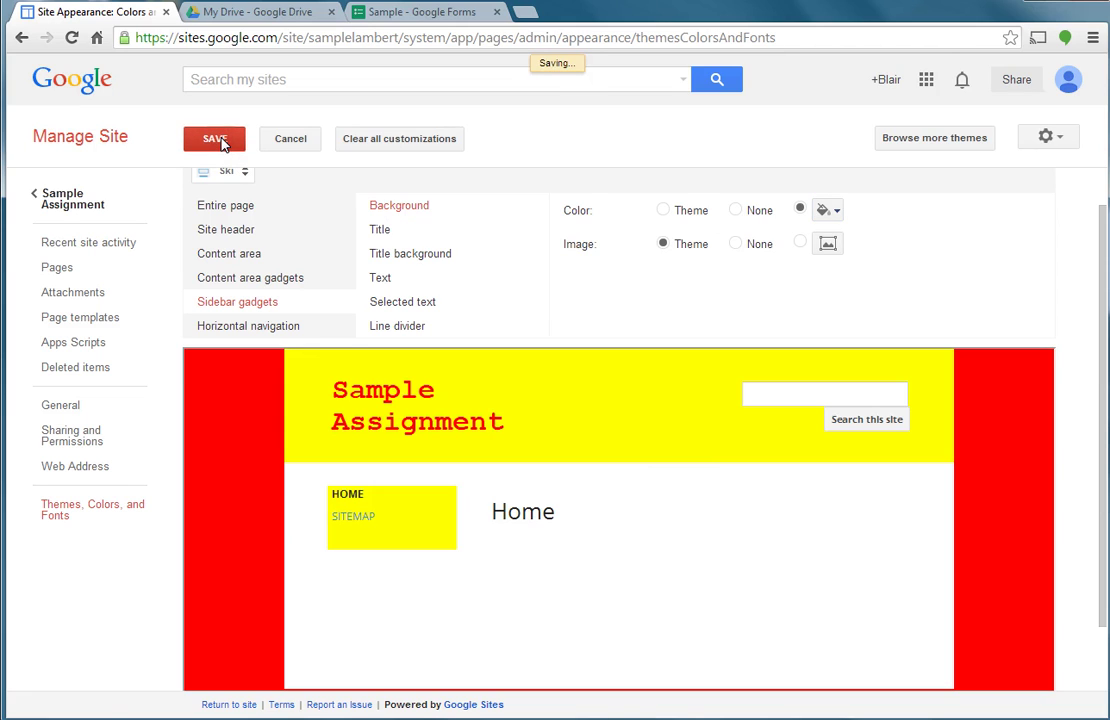
click(68, 205)
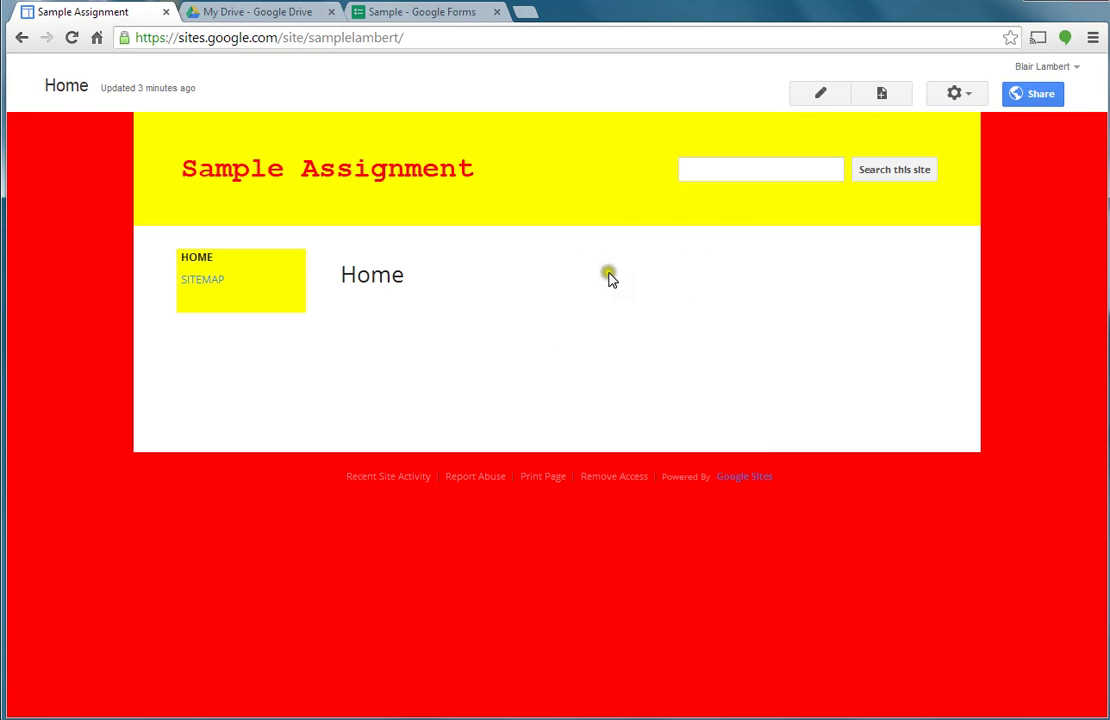
click(822, 95)
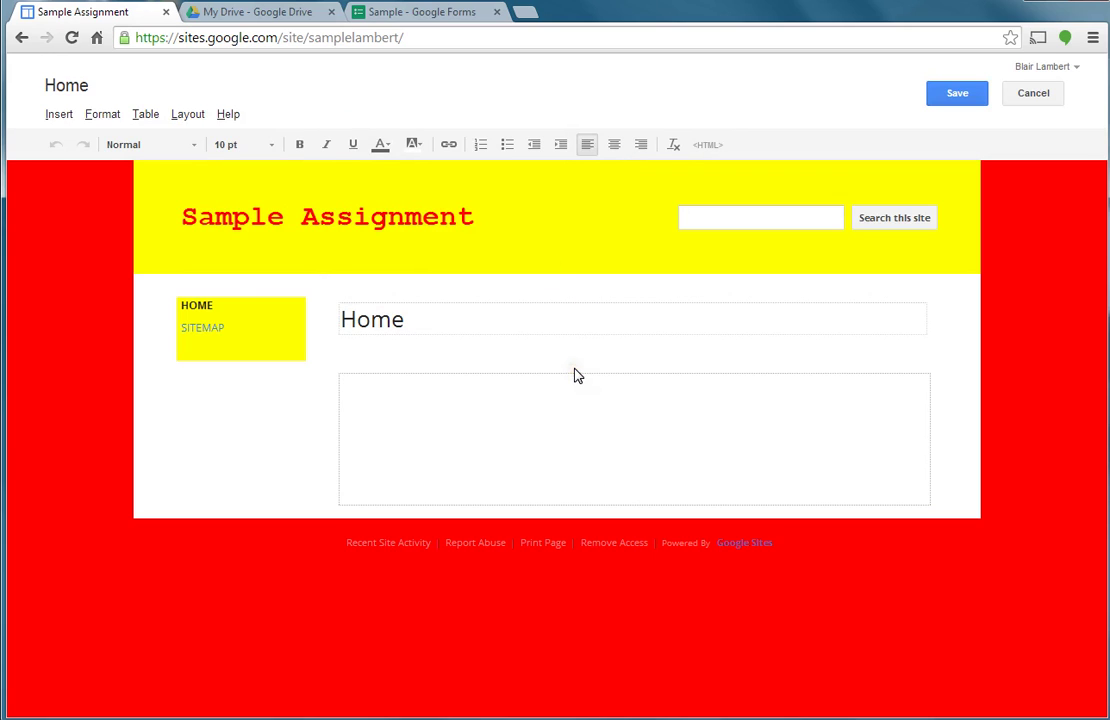
- Switch to the Sample form in Google Forms and copy its sharing link
click(414, 11)
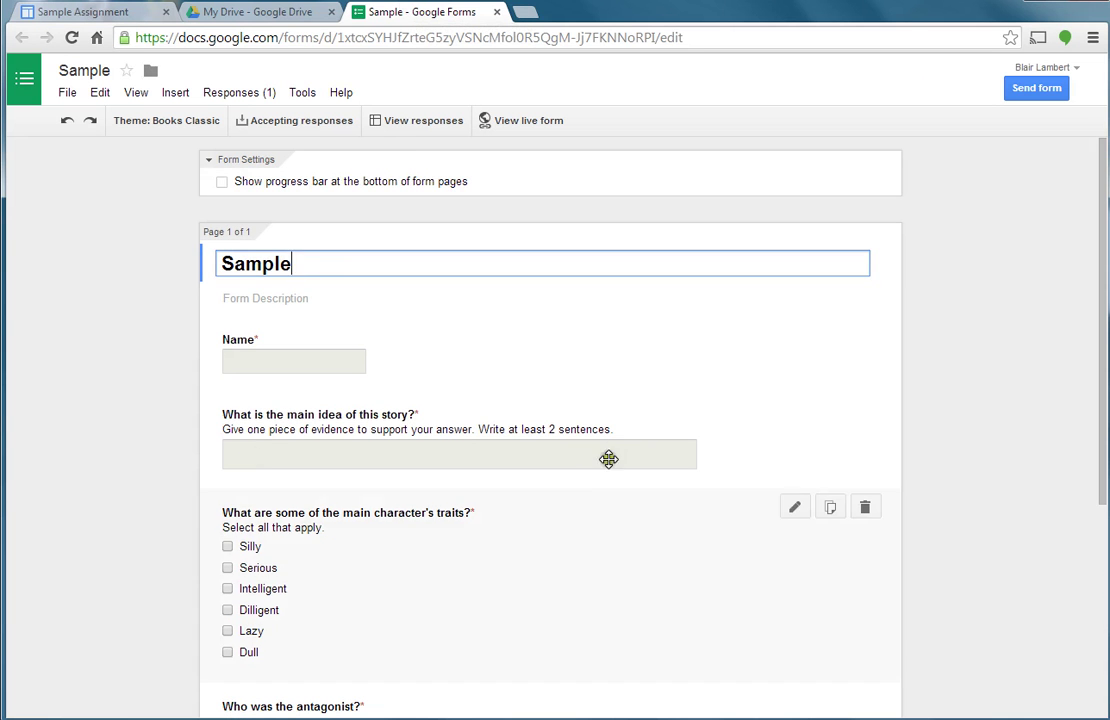
click(1038, 92)
click(502, 318)
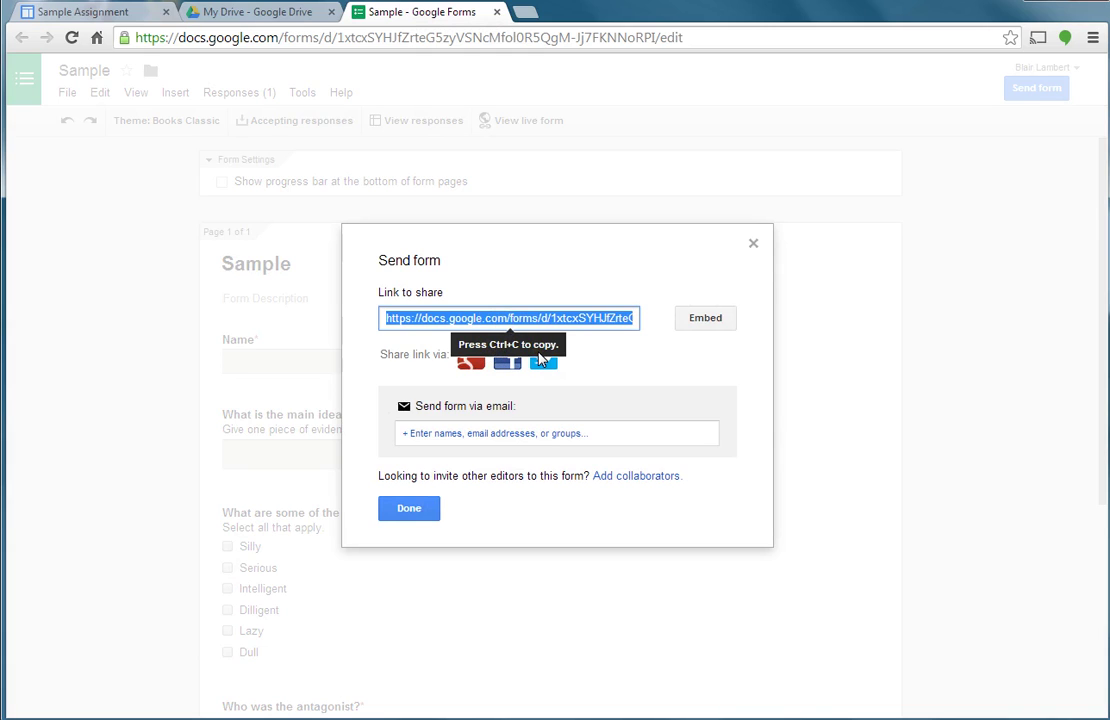
key(ctrl+c)
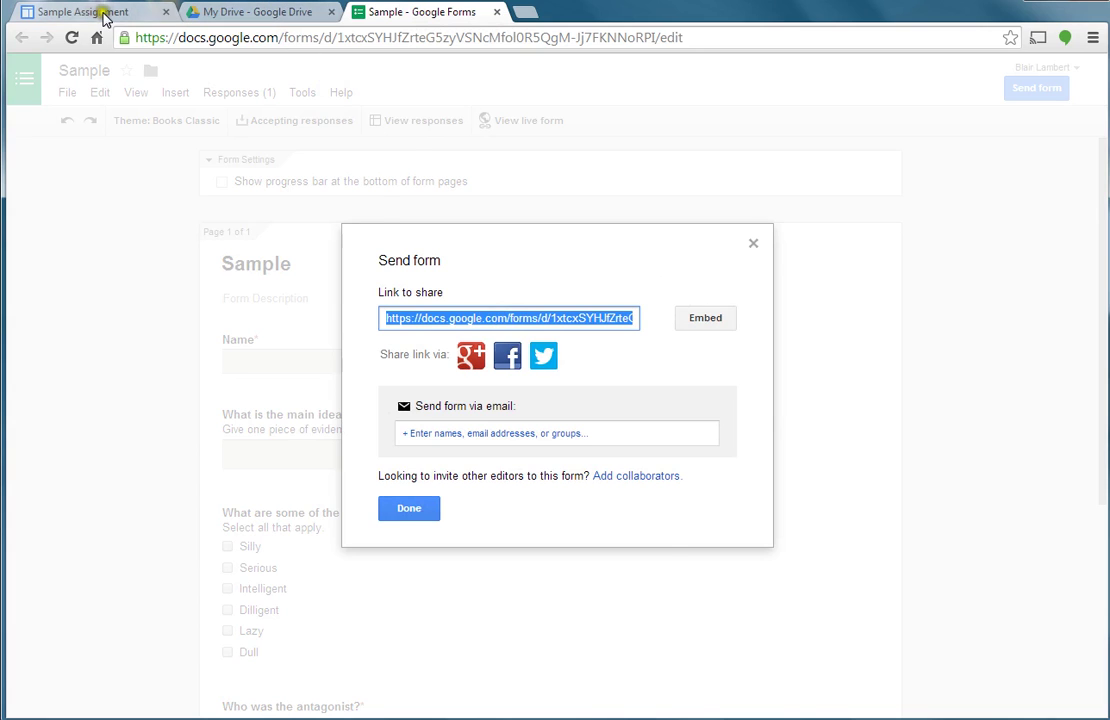
- Return to the Sample Assignment site and start a web address link in the Home page's body
click(88, 12)
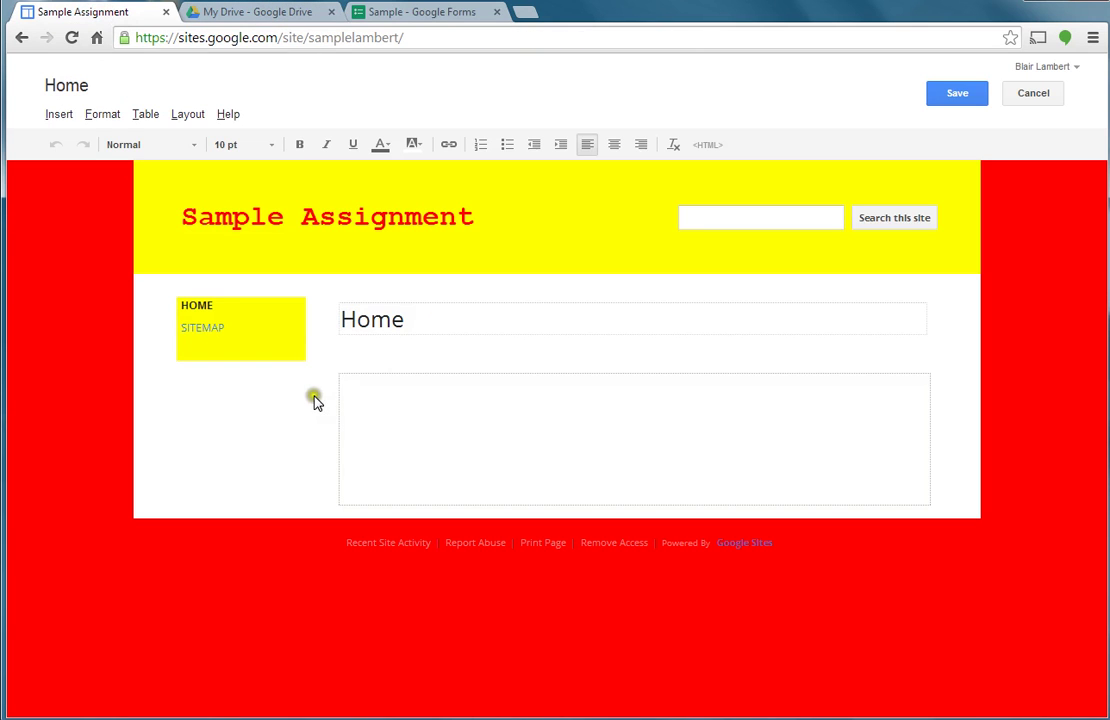
click(349, 391)
click(55, 118)
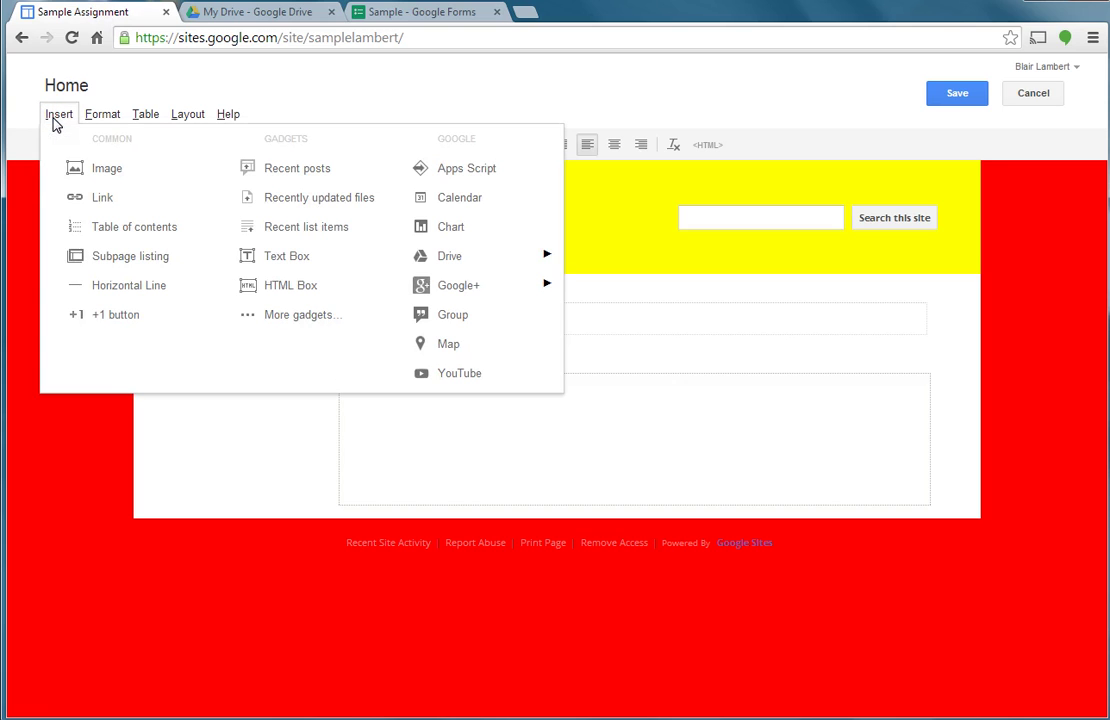
click(92, 197)
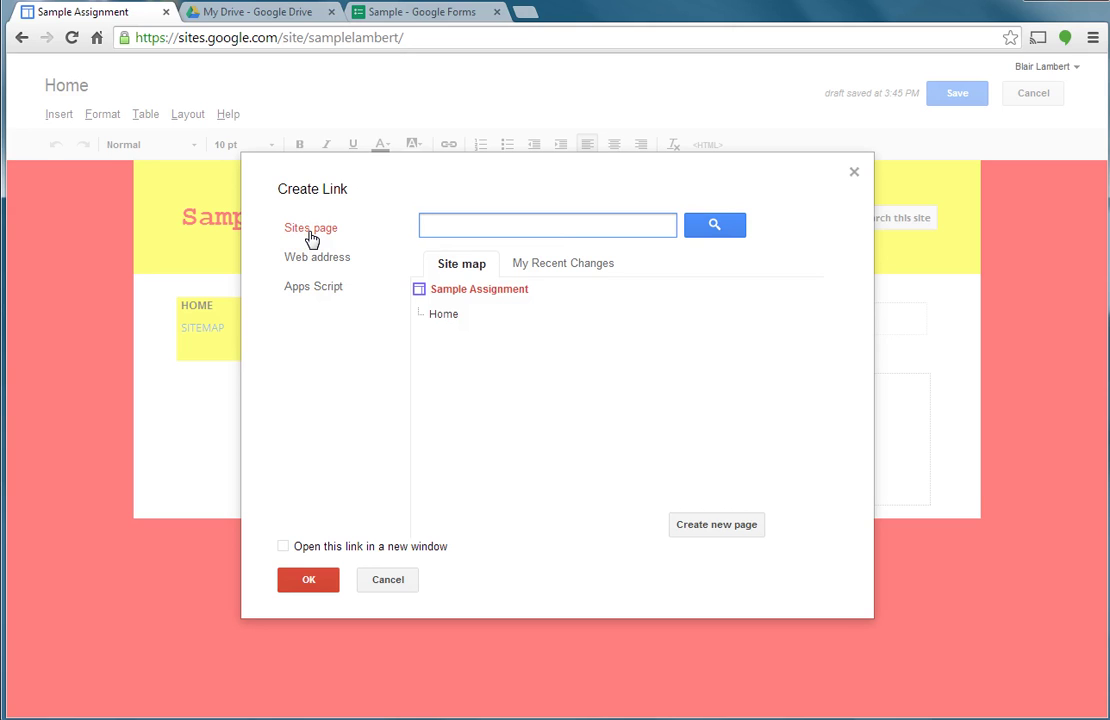
click(315, 259)
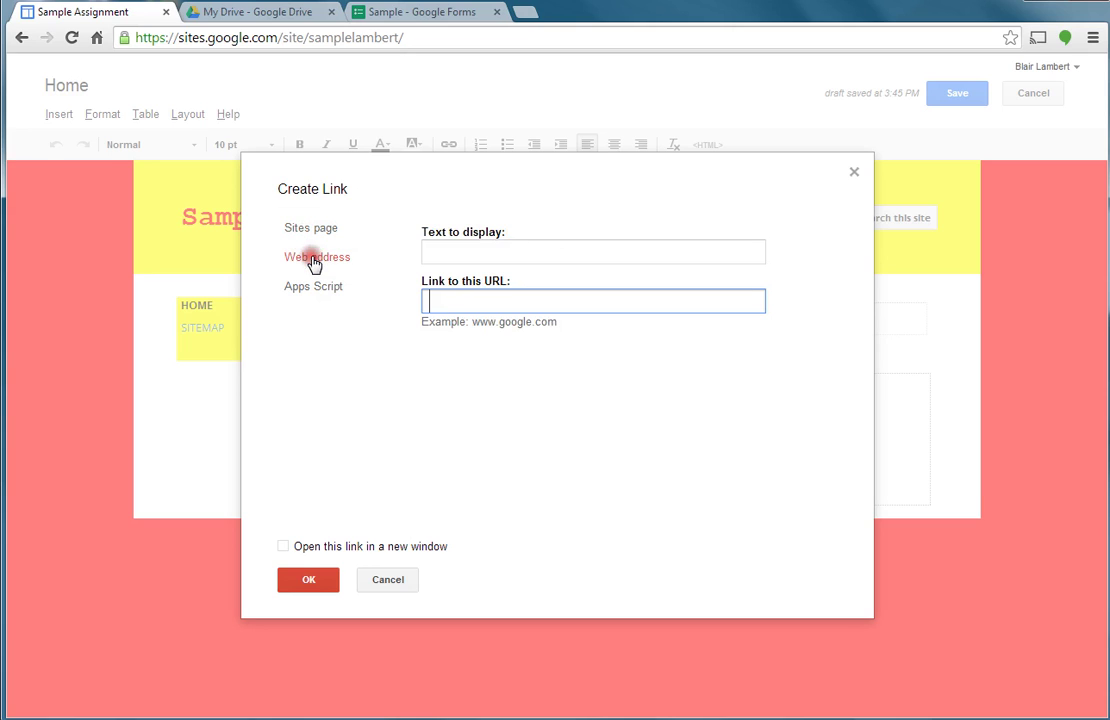
- Insert the link with display text "Sample Google Form Assignment" and the copied form link as its URL
click(441, 248)
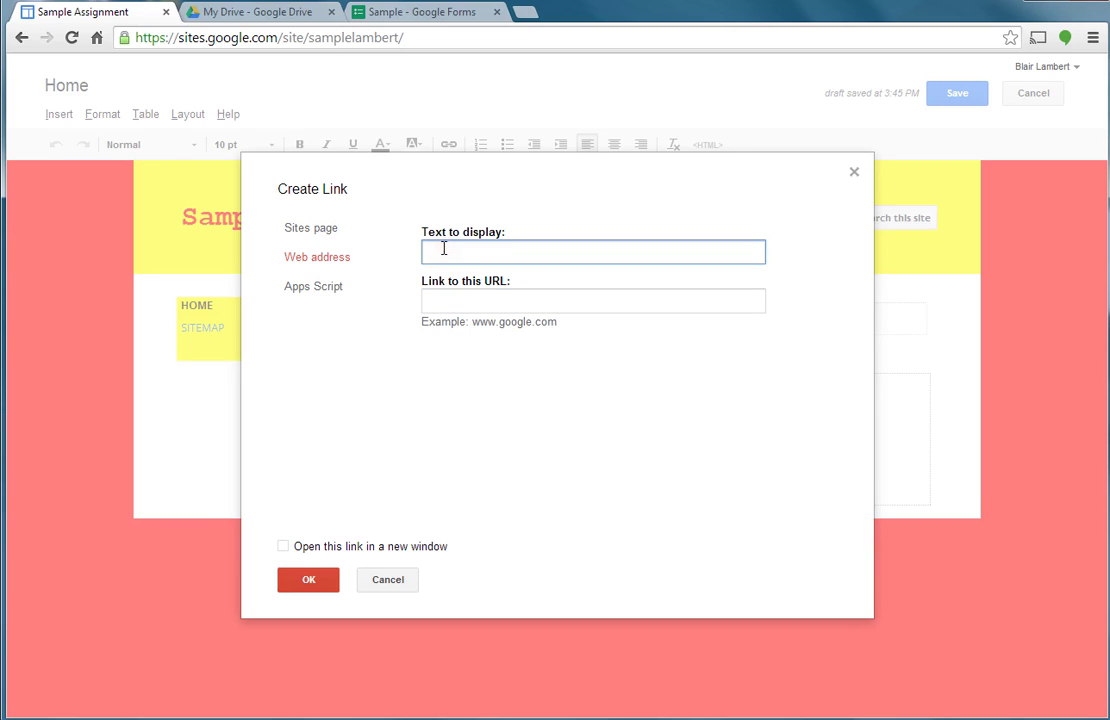
text(Sample Google Form Assignment)
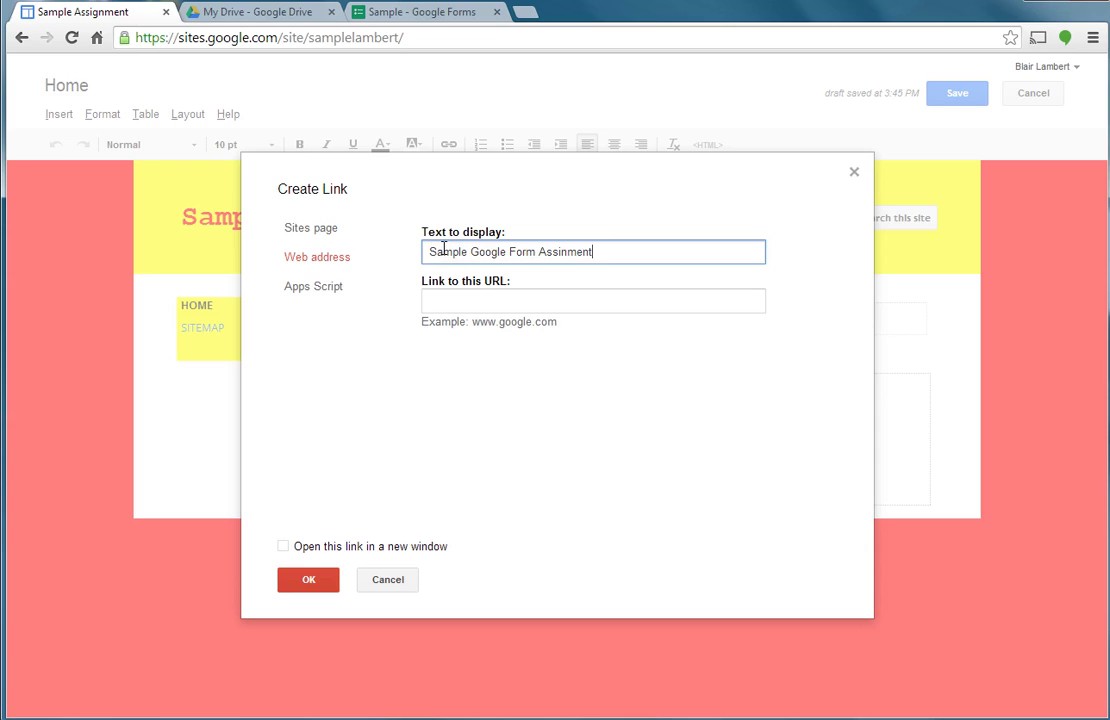
key(BackSpace)
key(BackSpace)
key(BackSpace)
key(BackSpace)
key(BackSpace)
text(gnment)
key(Tab)
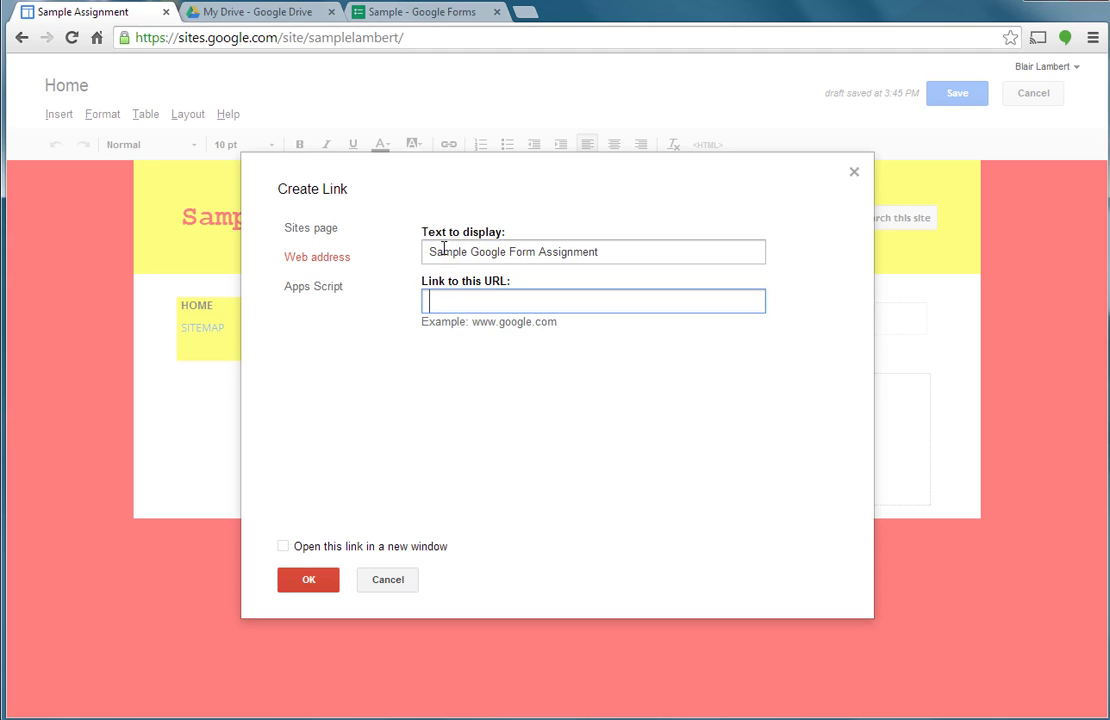
key(ctrl+v)
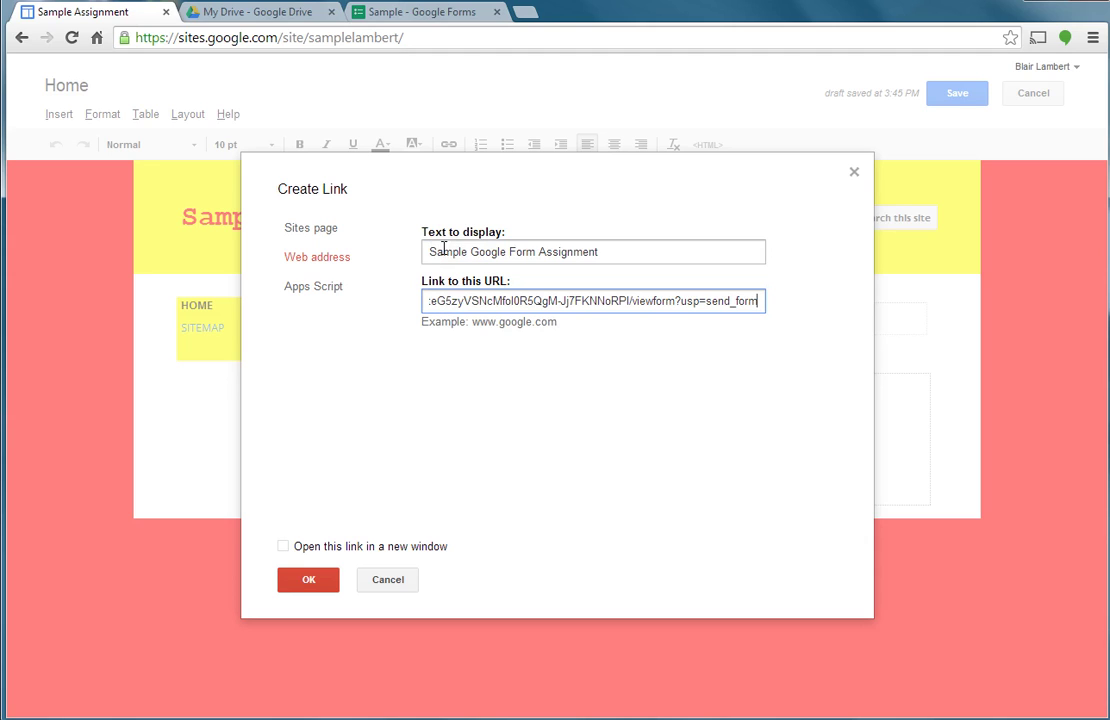
click(303, 592)
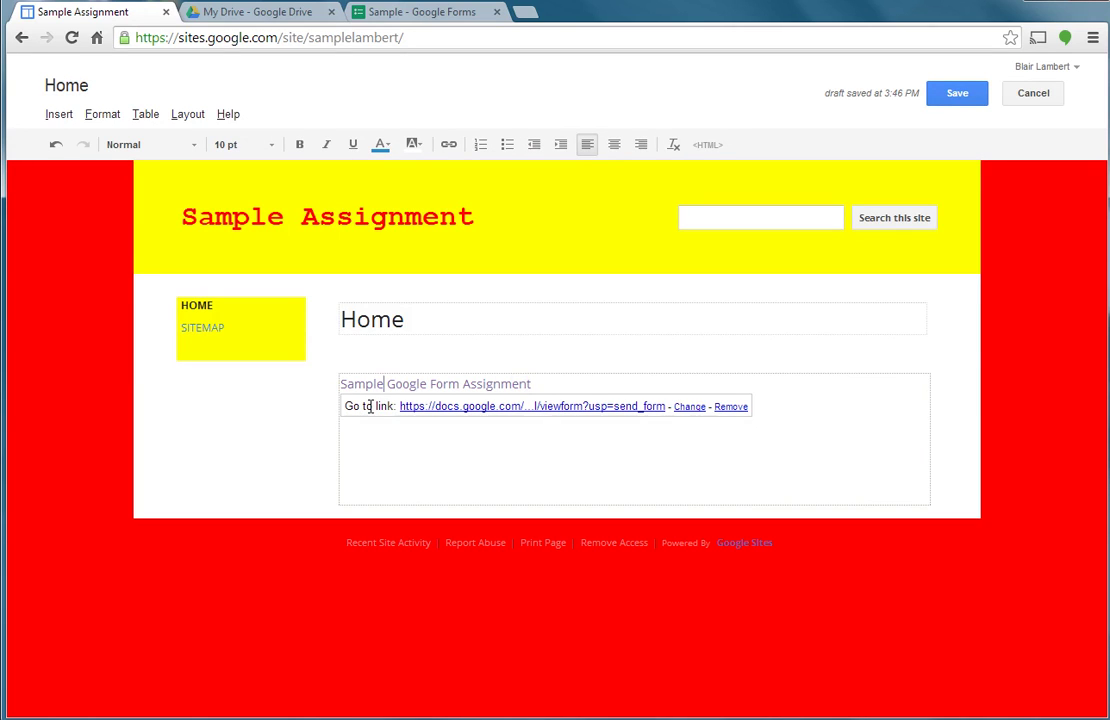
- Save the edited Home page and follow its "Sample Google Form Assignment" link to test it
click(455, 443)
click(379, 430)
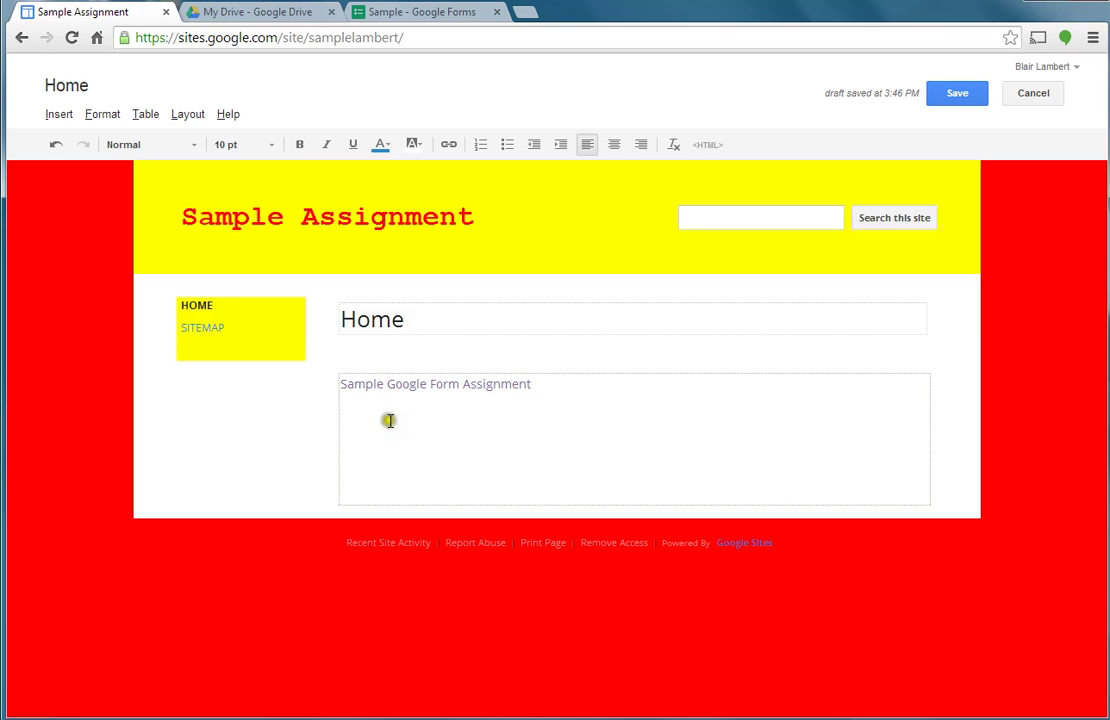
click(569, 392)
click(938, 98)
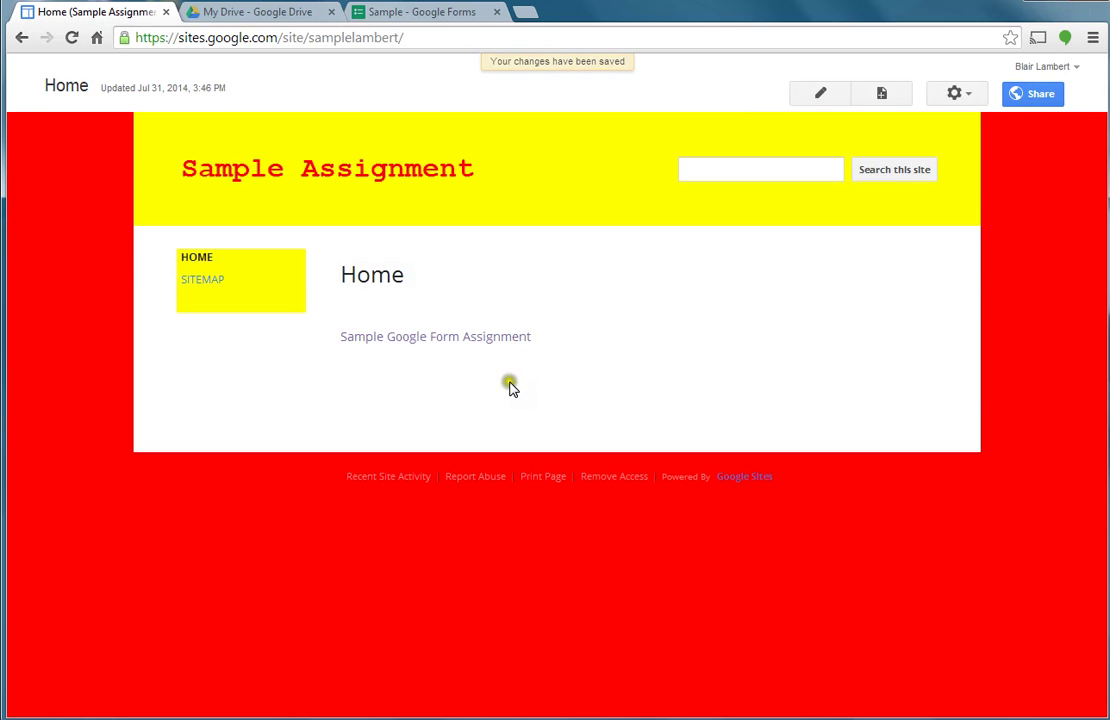
click(491, 340)
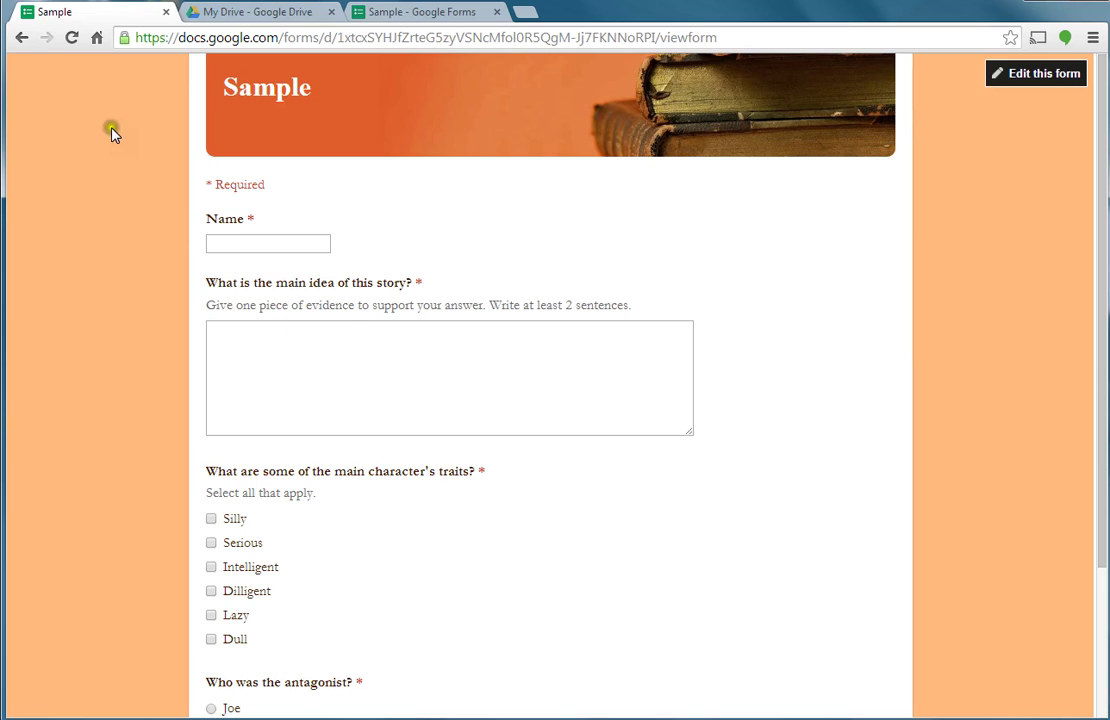
- Return from the form to the site, save its sharing visibility as Public on the web, and go back to the Home page
click(20, 37)
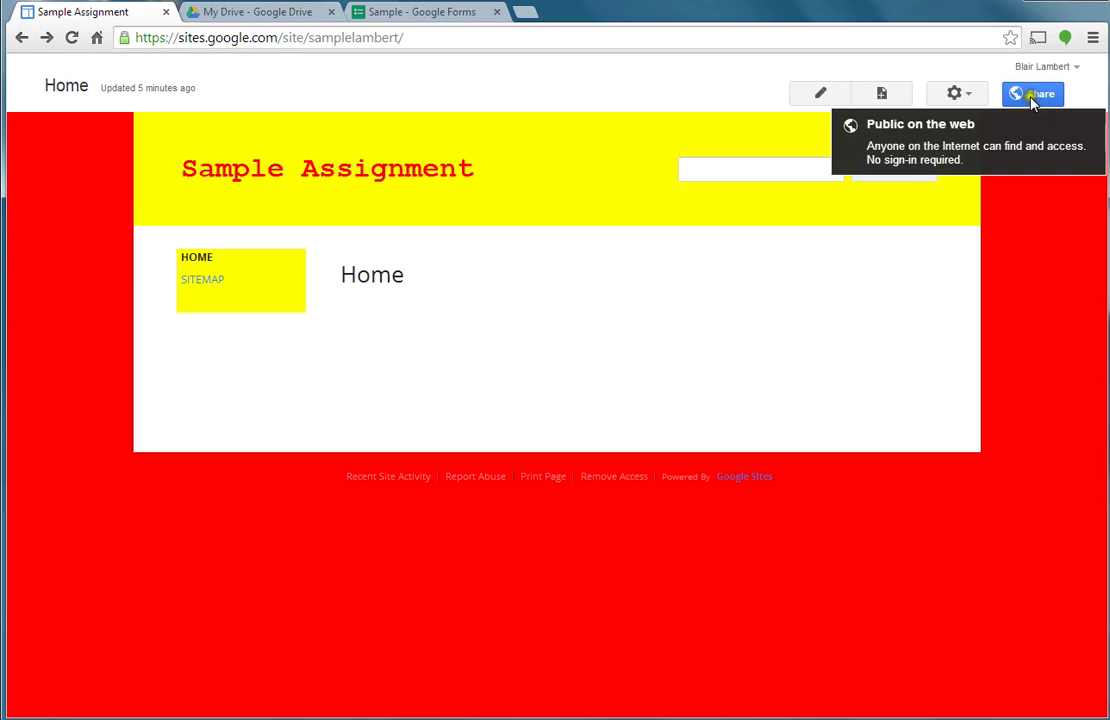
click(1035, 100)
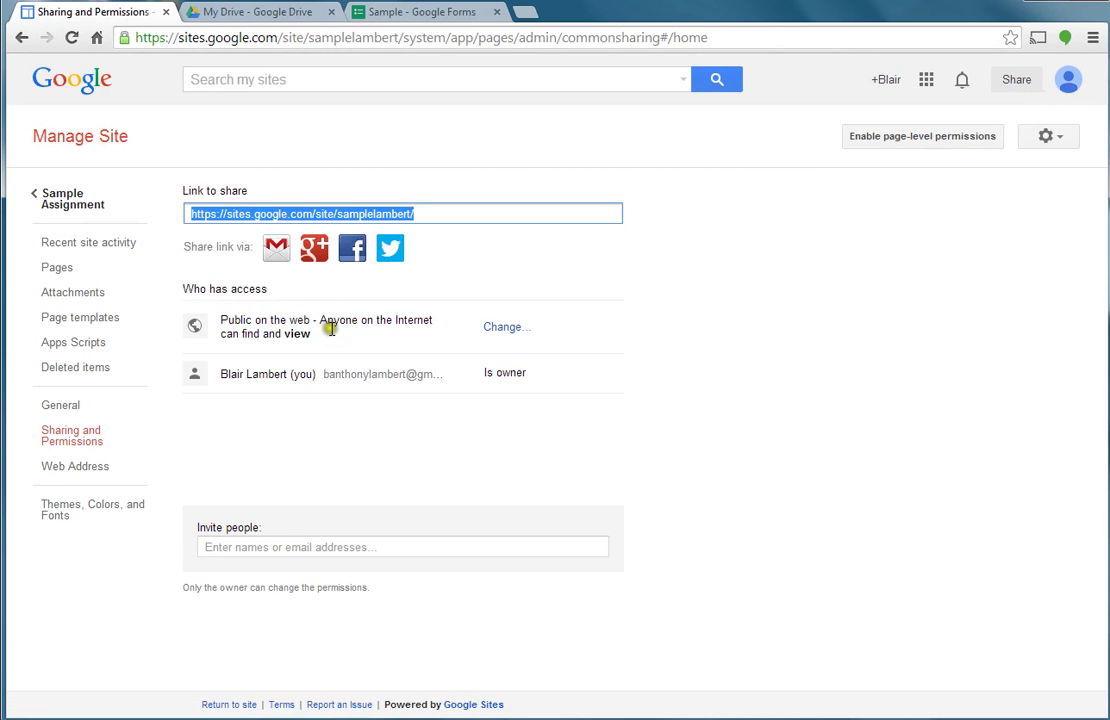
click(491, 329)
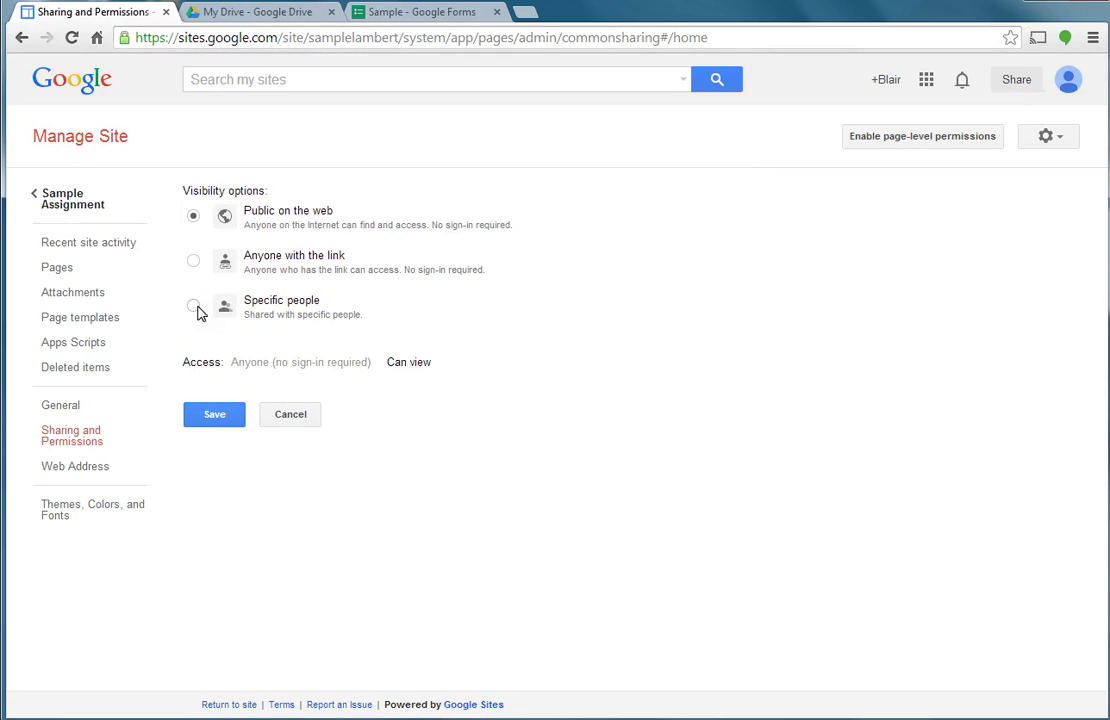
click(211, 414)
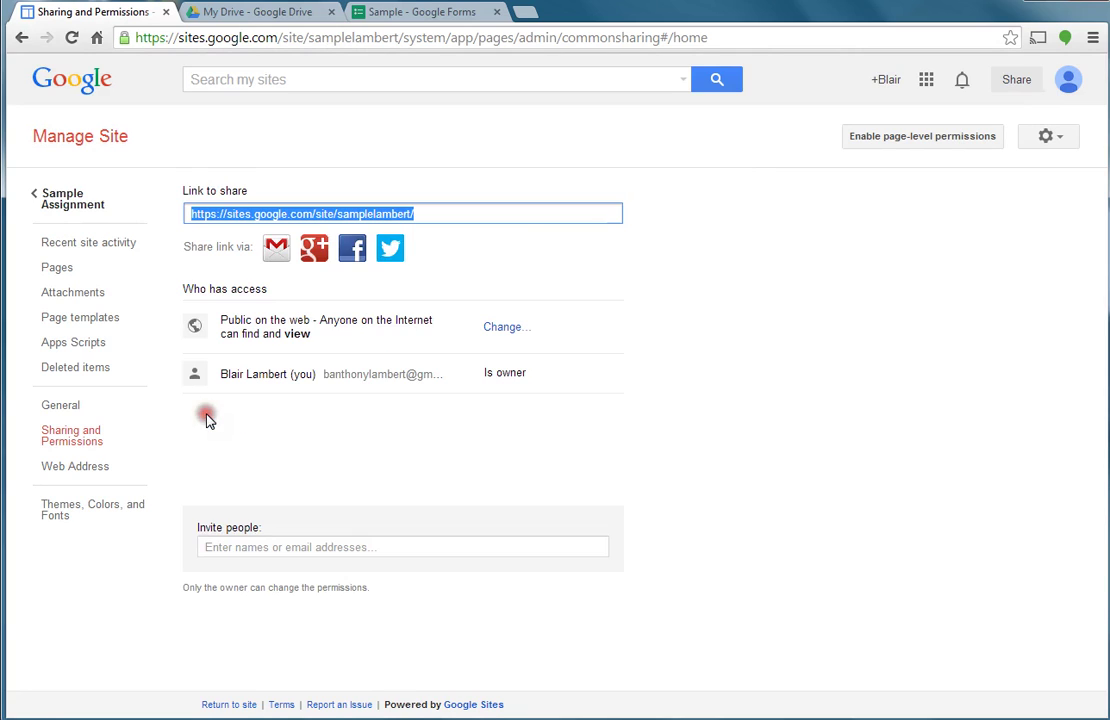
click(62, 210)
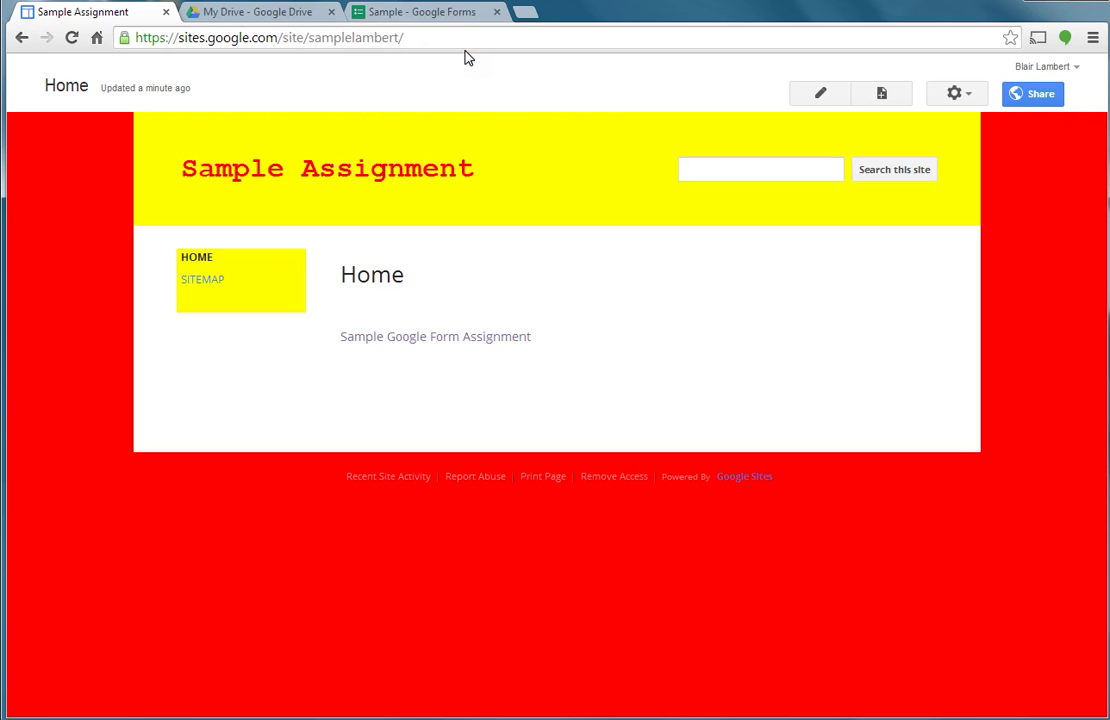
- Open tinyurl.com in a new browser tab
click(525, 12)
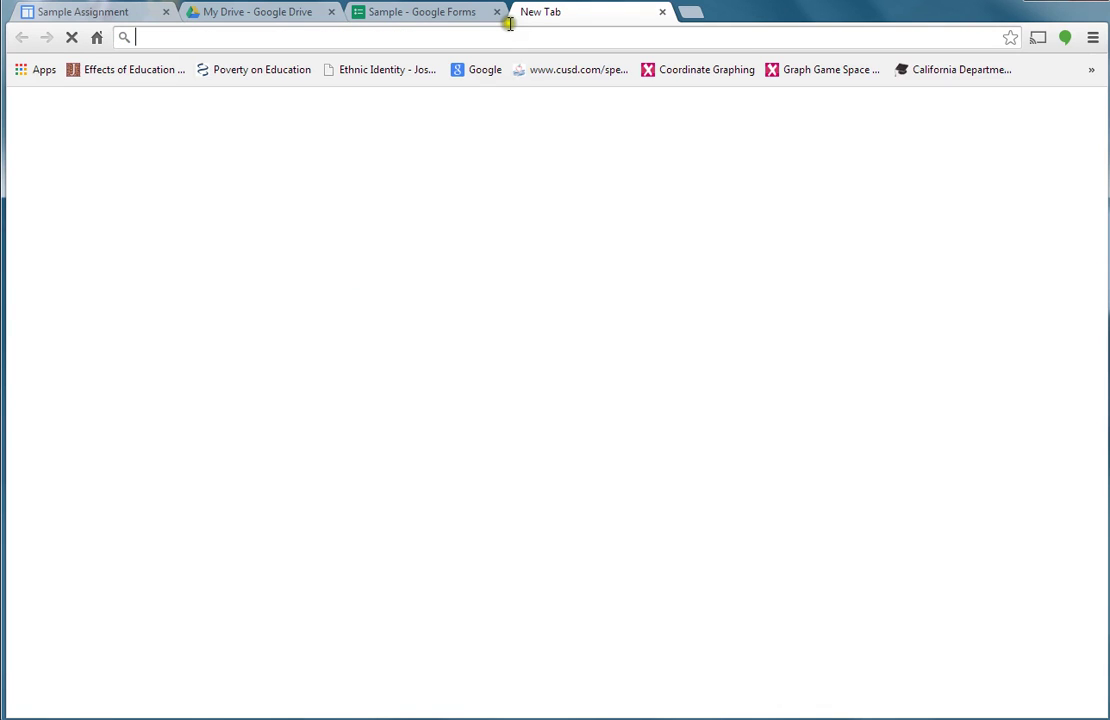
text(tinyurl)
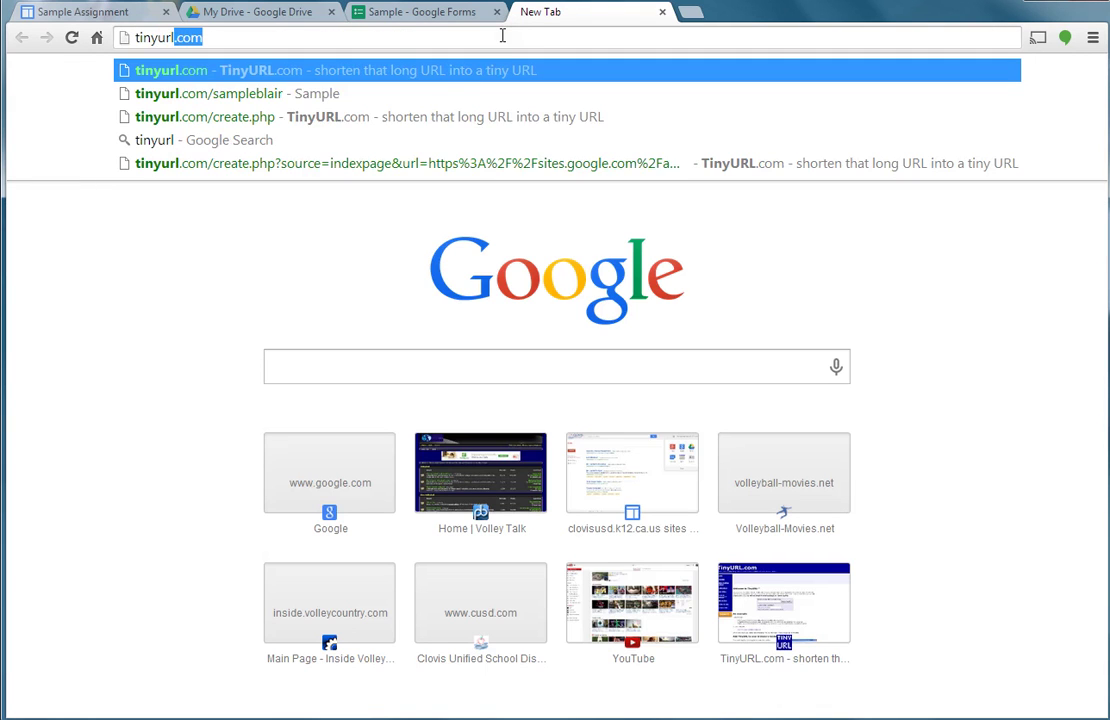
text(c.com)
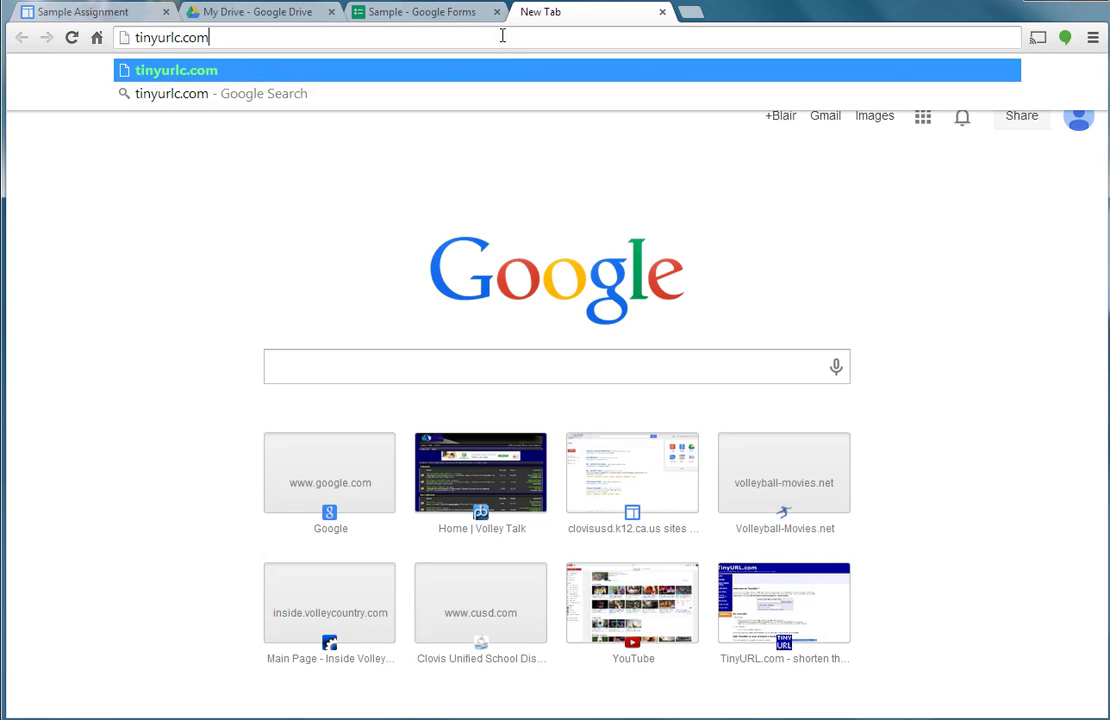
key(Return)
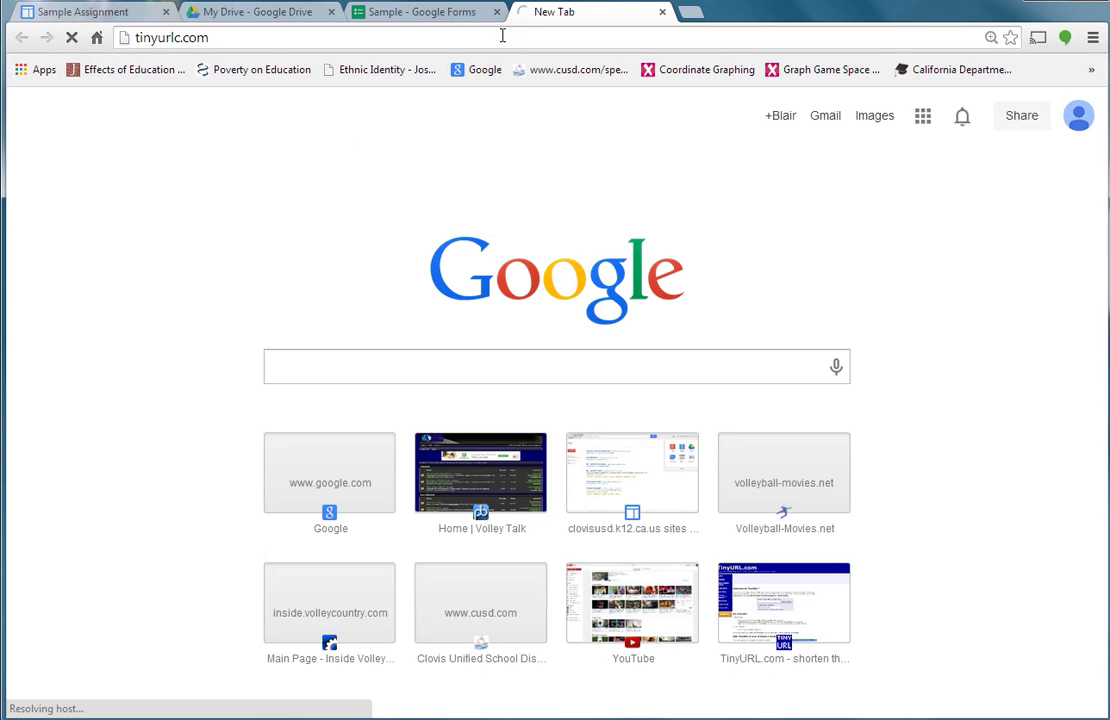
click(174, 39)
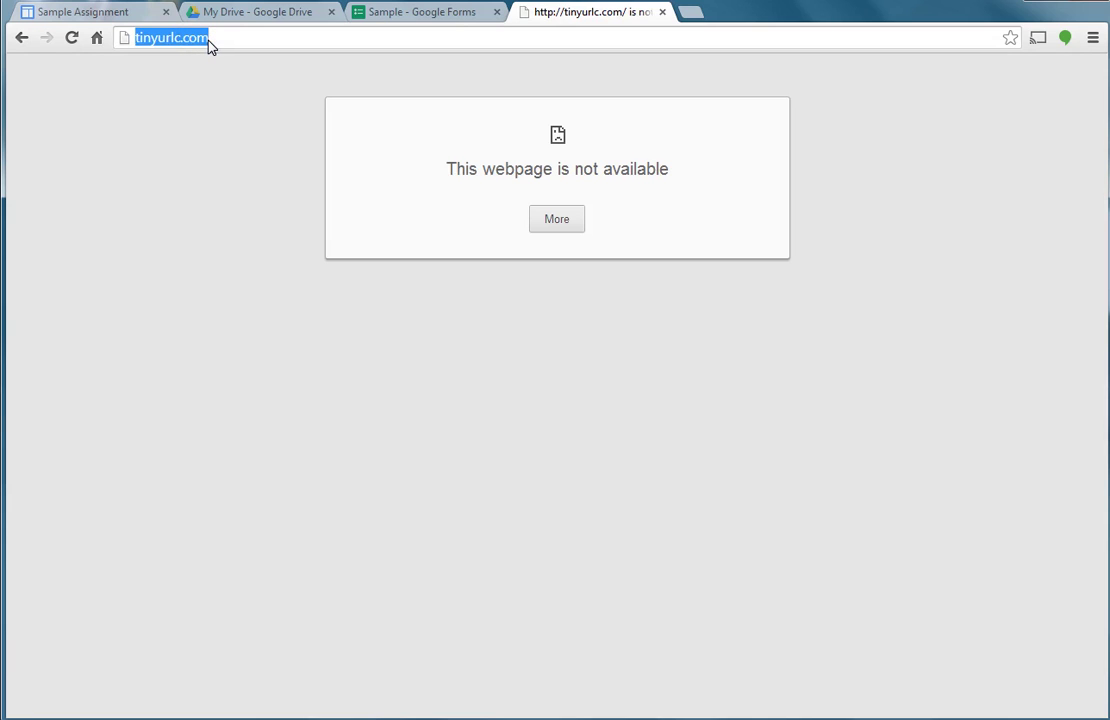
text(ti)
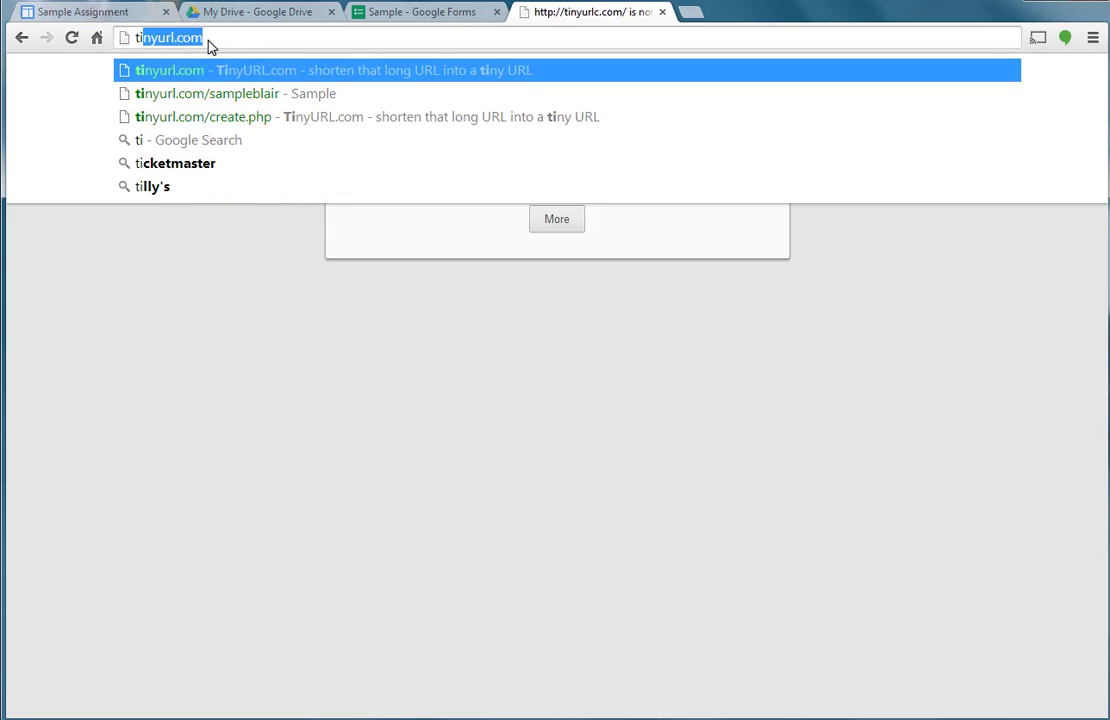
text(nyu)
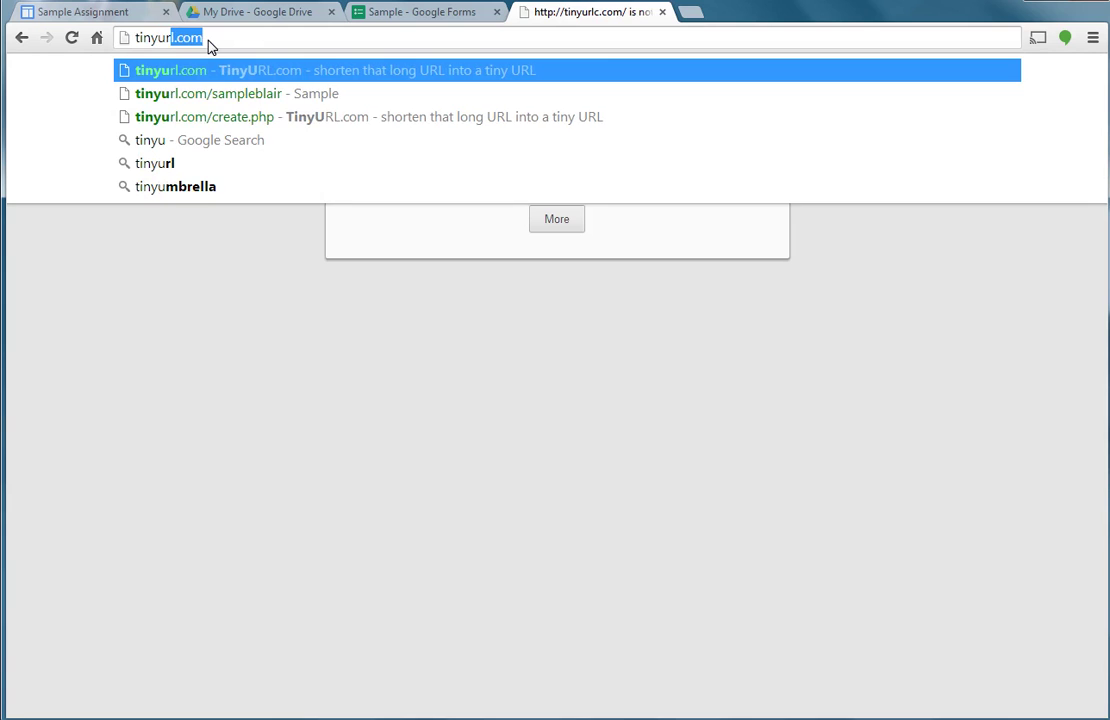
text(rl.com)
key(Return)
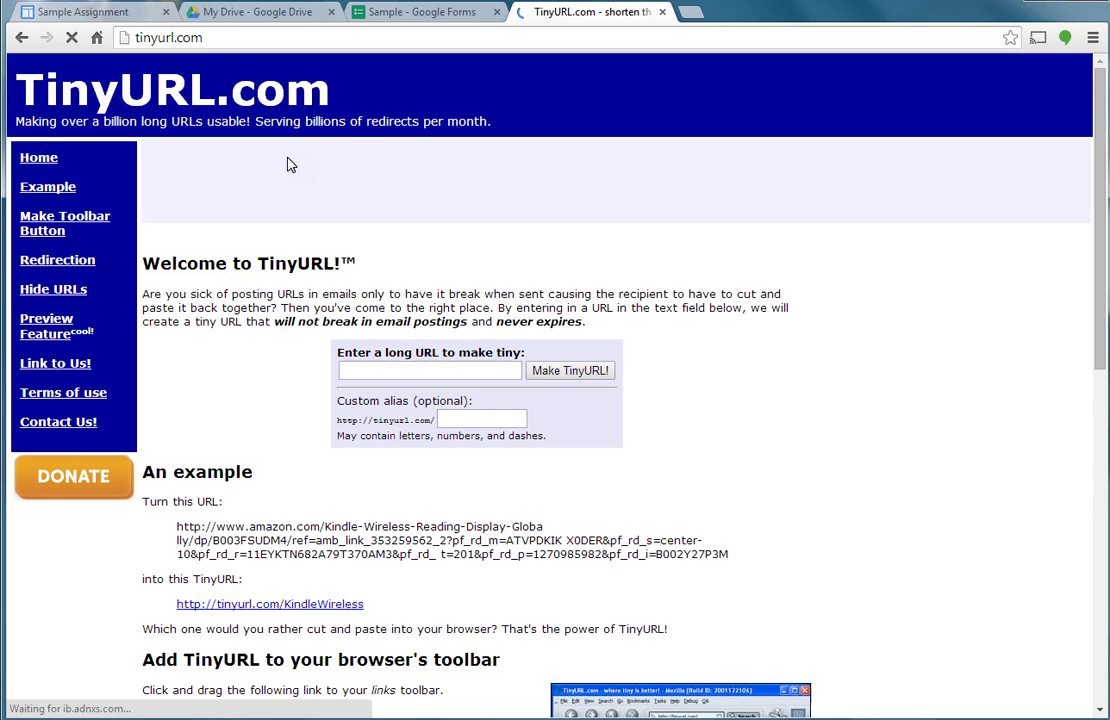
- Copy the Sample Assignment site's web address and enter it in TinyURL as the long URL to shorten
click(110, 12)
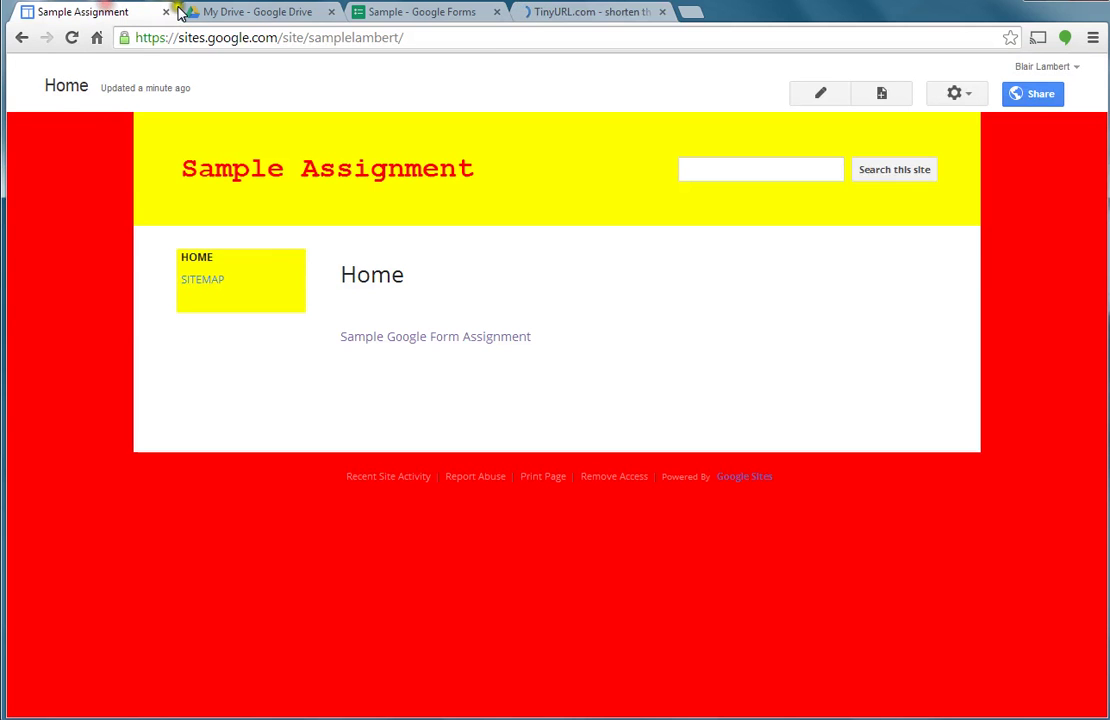
drag(452, 35, 126, 44)
key(ctrl+c)
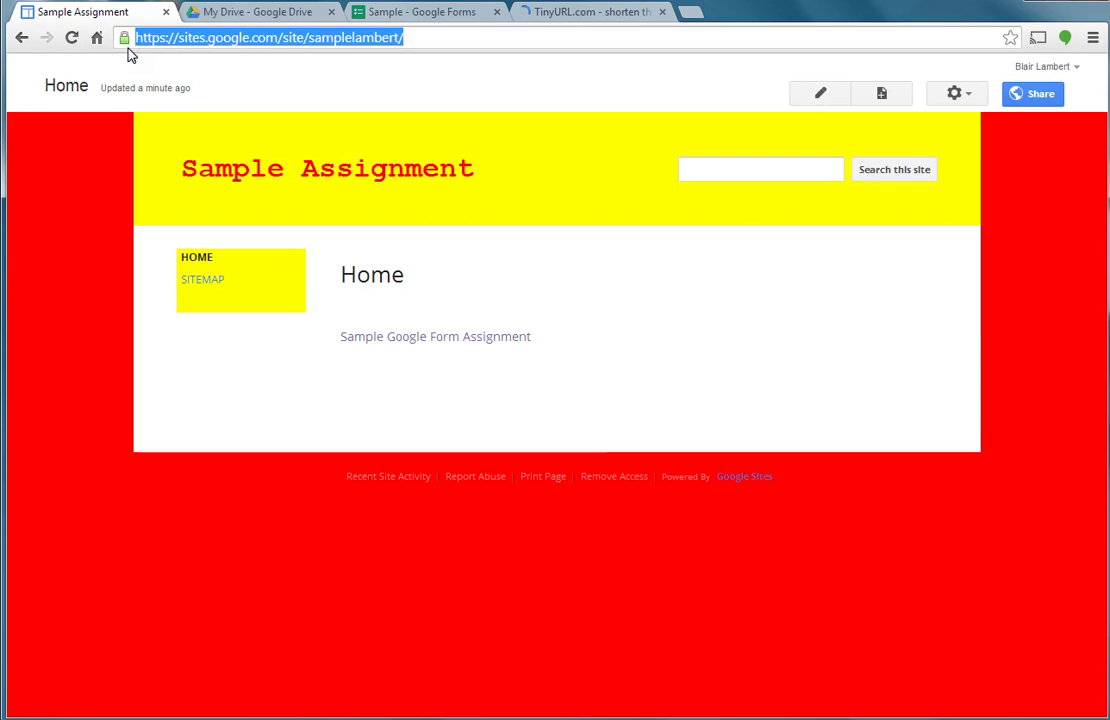
click(556, 13)
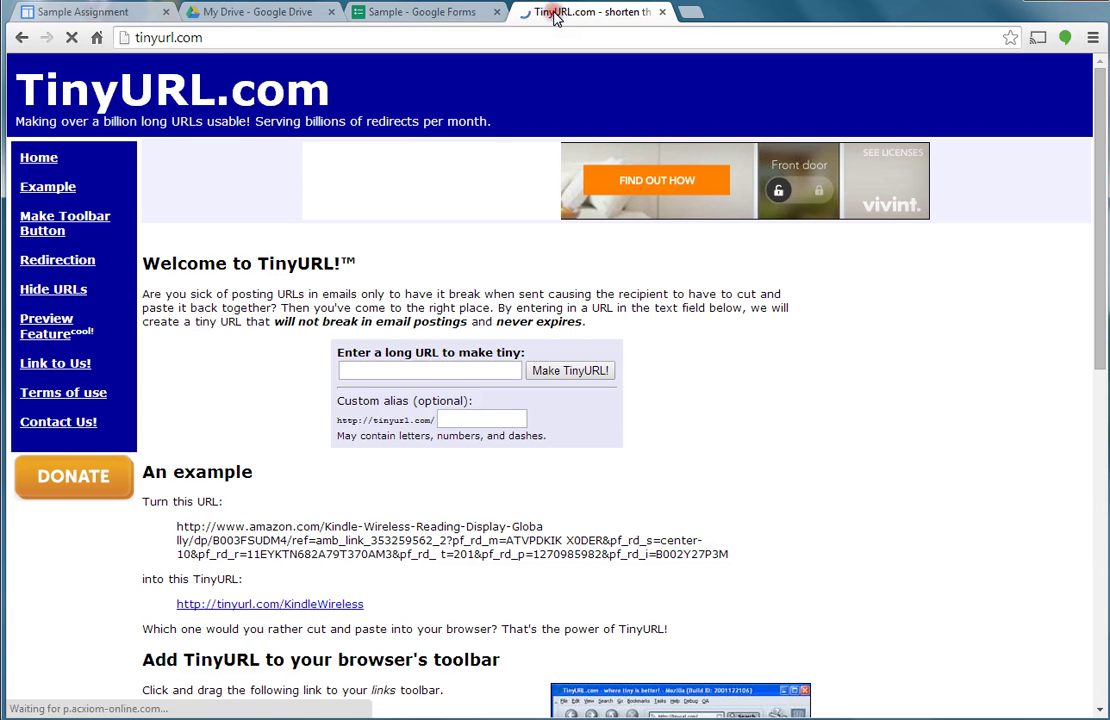
click(420, 370)
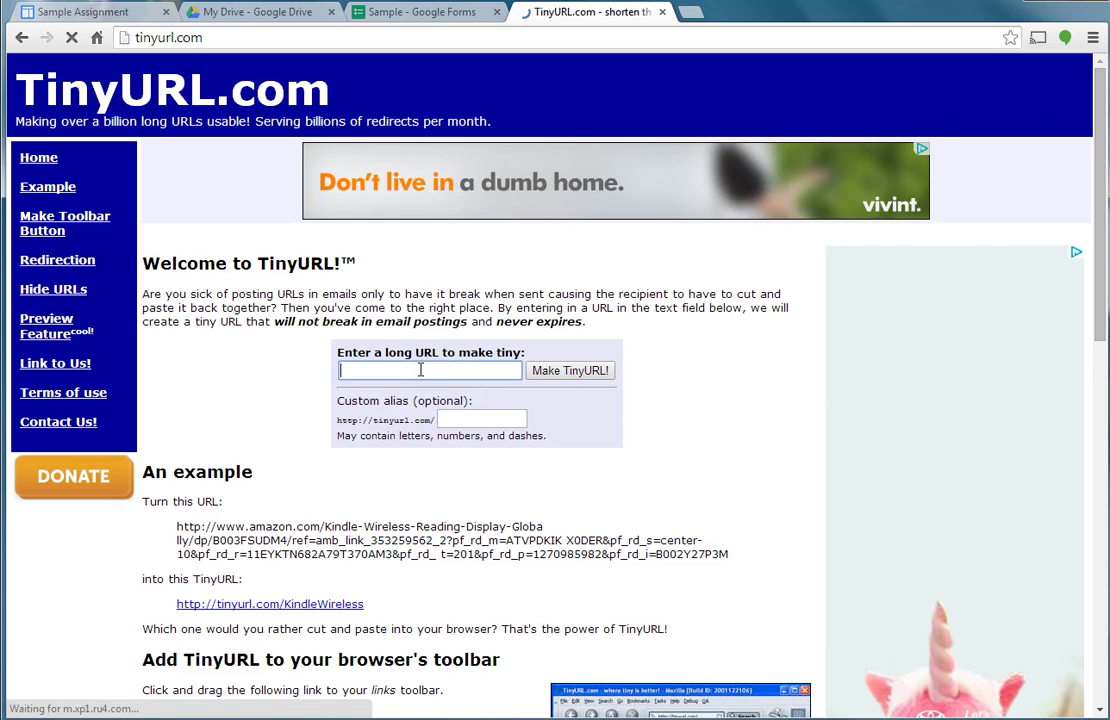
key(ctrl+v)
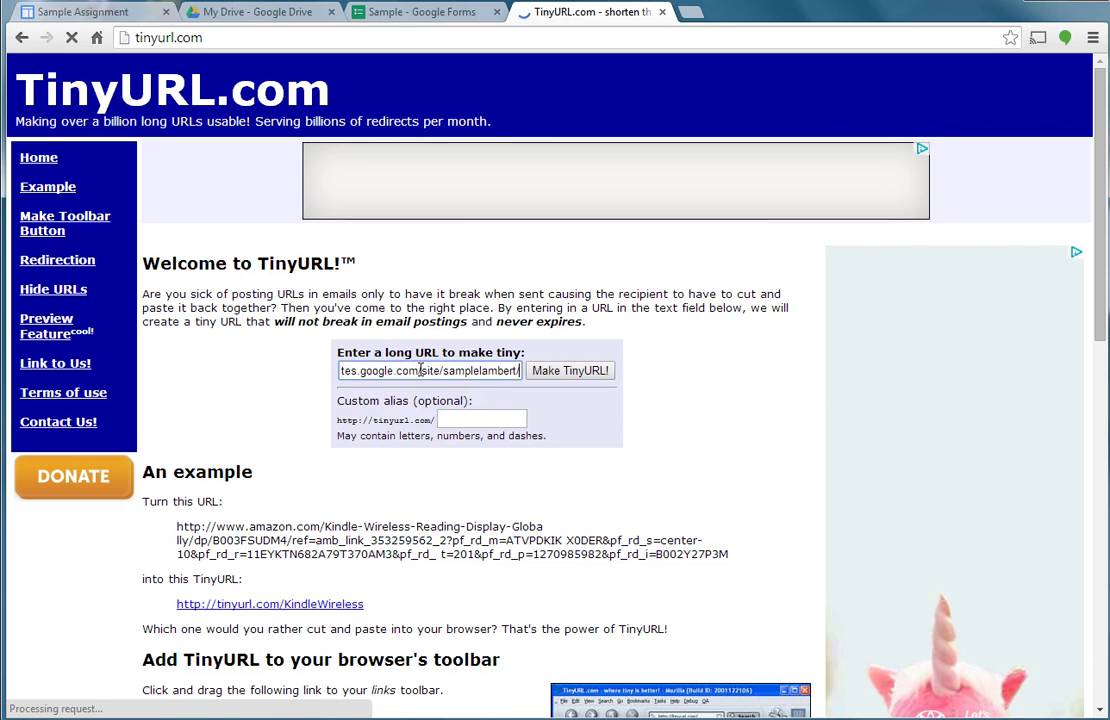
- Create the TinyURL with a custom alias made of the site owner's surname in lowercase followed by "sample"
click(510, 419)
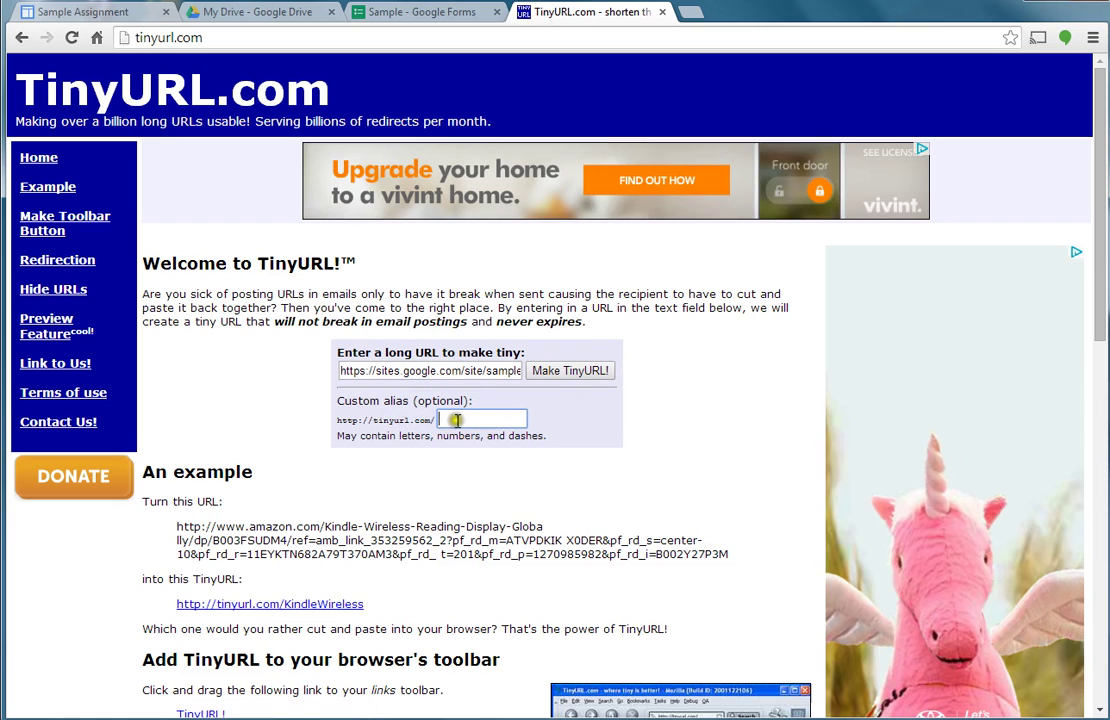
click(457, 422)
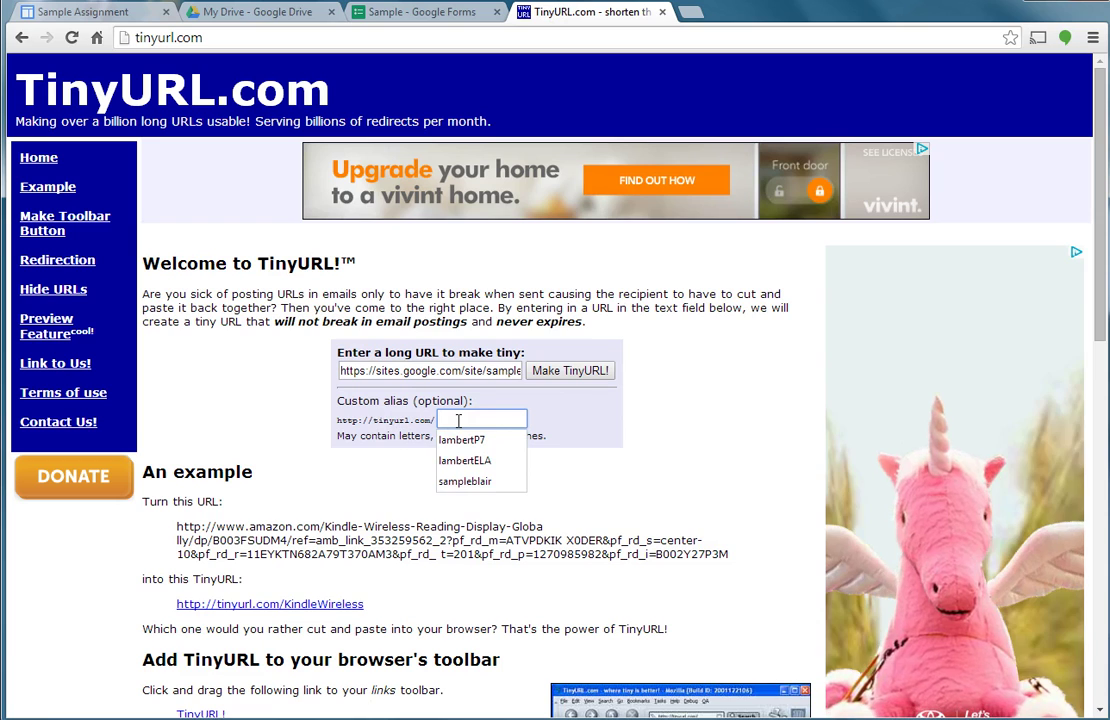
text(l)
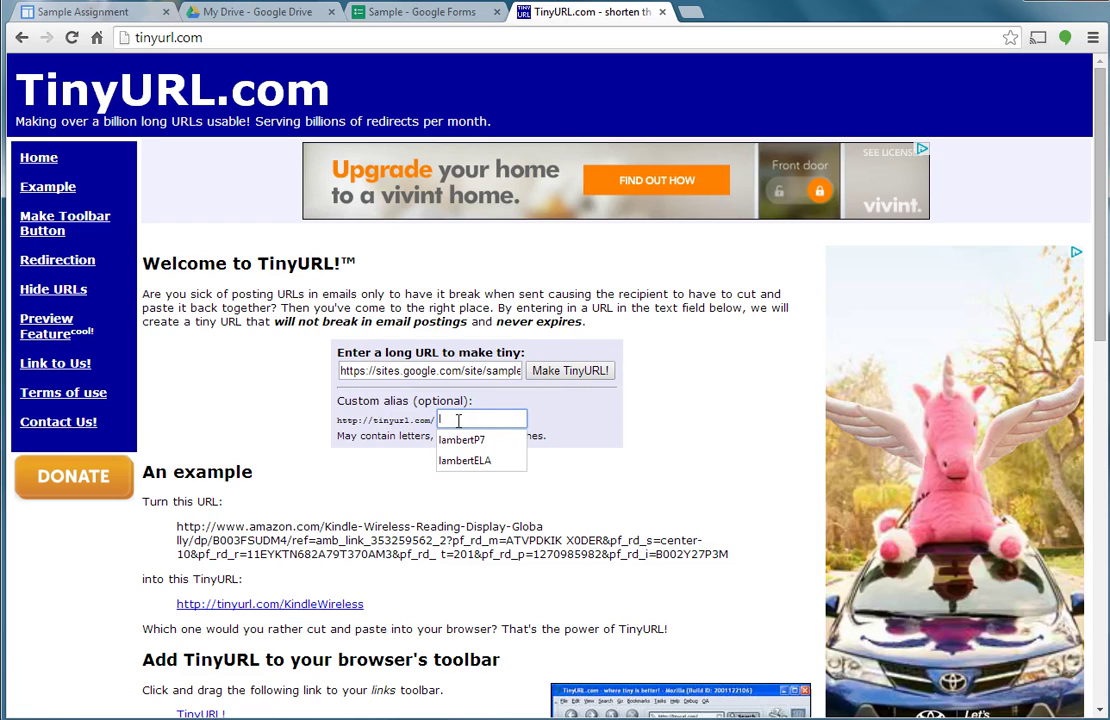
text(ambert)
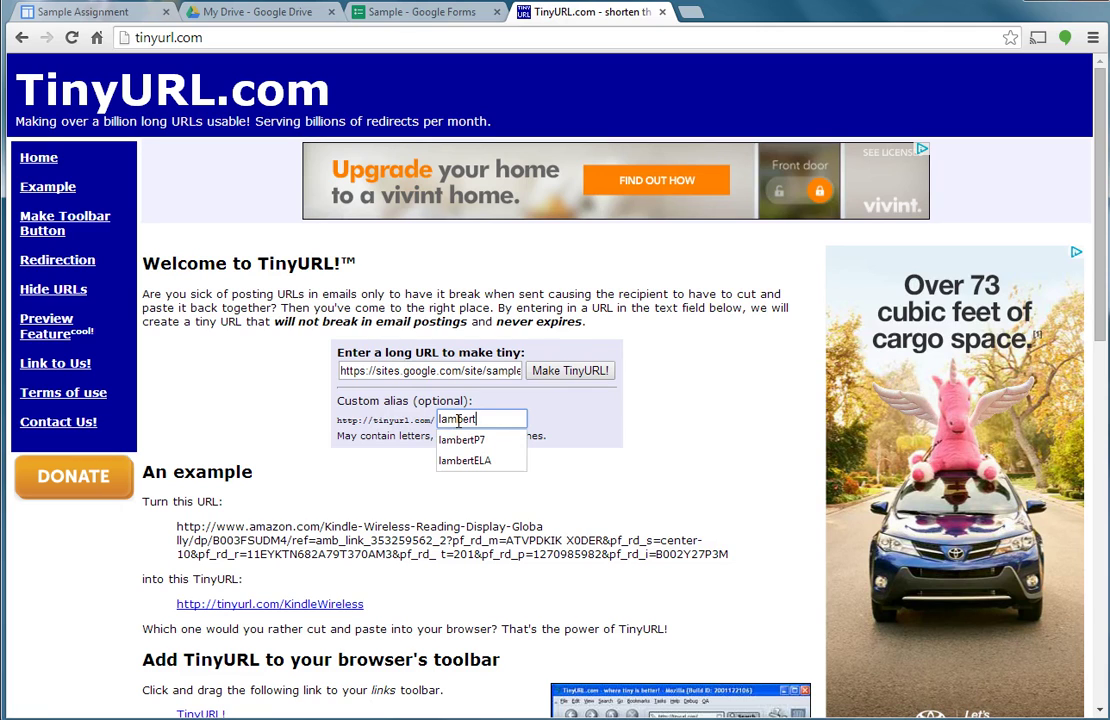
text(samoke)
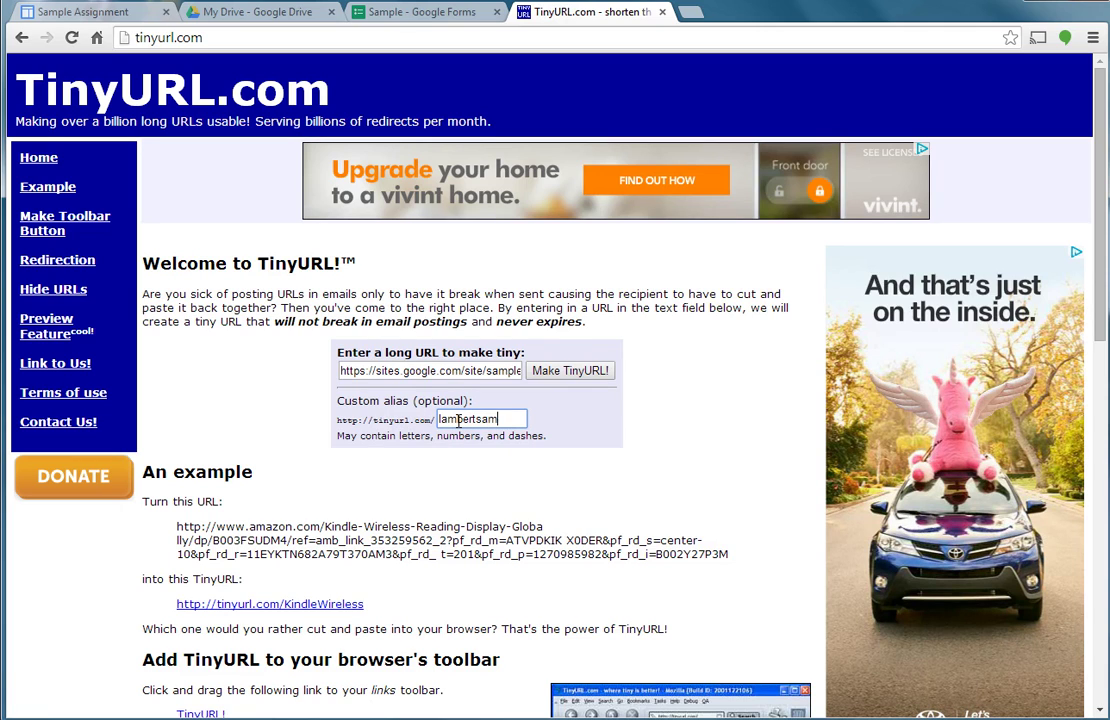
key(BackSpace)
key(BackSpace)
key(BackSpace)
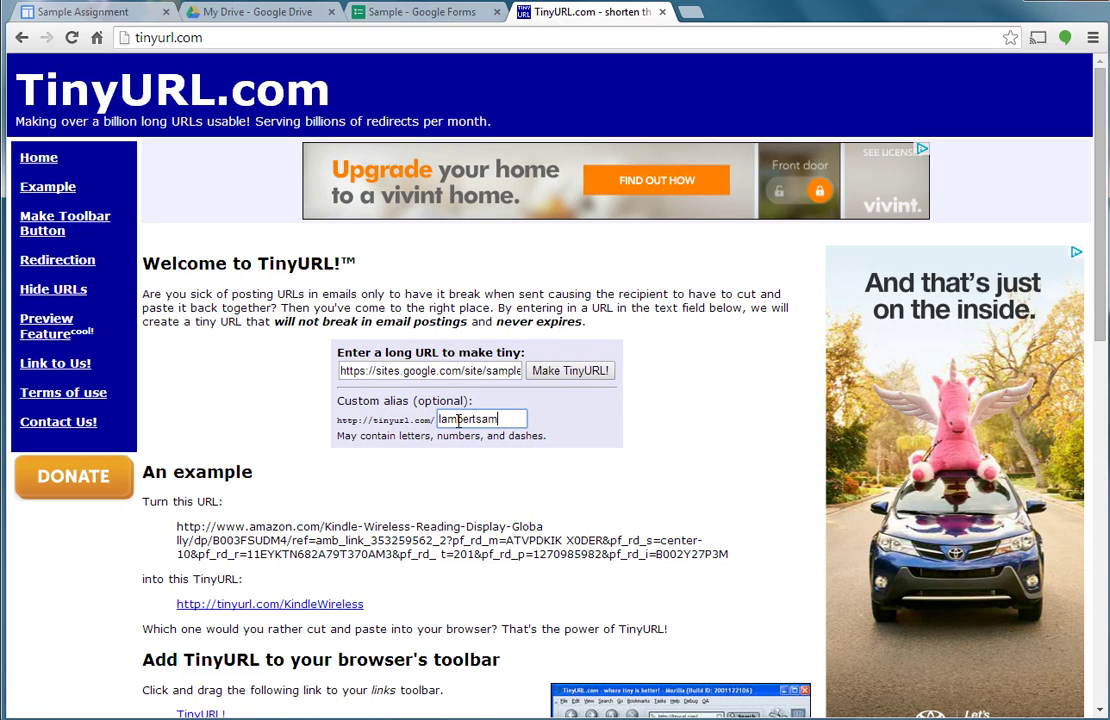
text(ple)
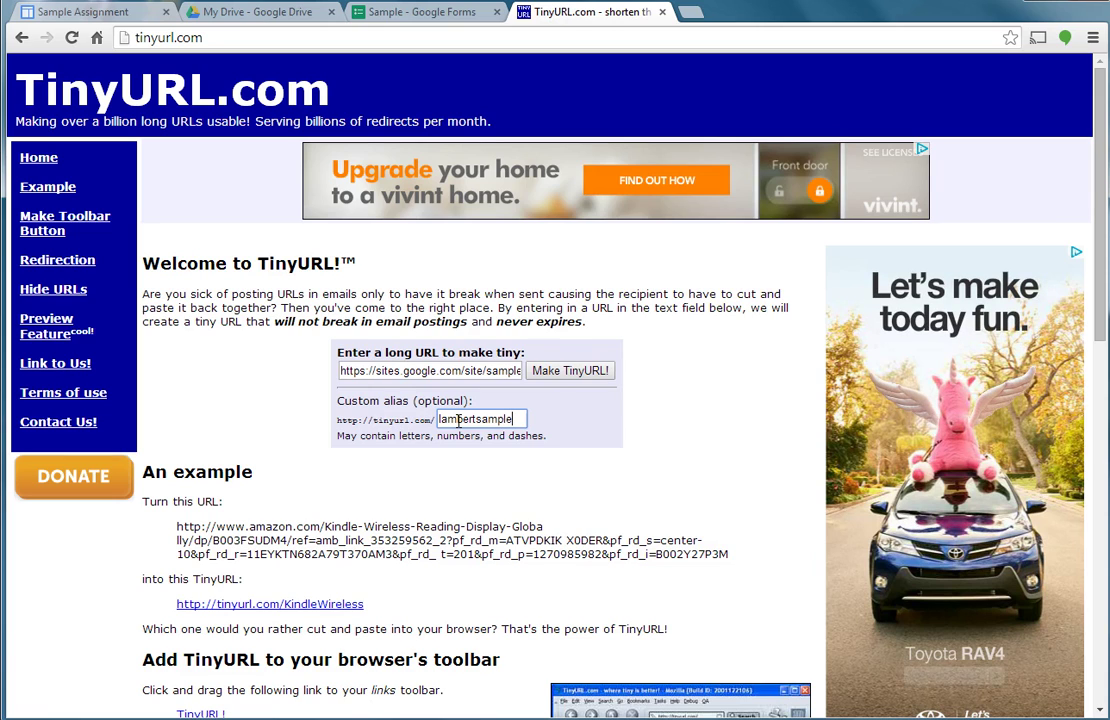
click(550, 372)
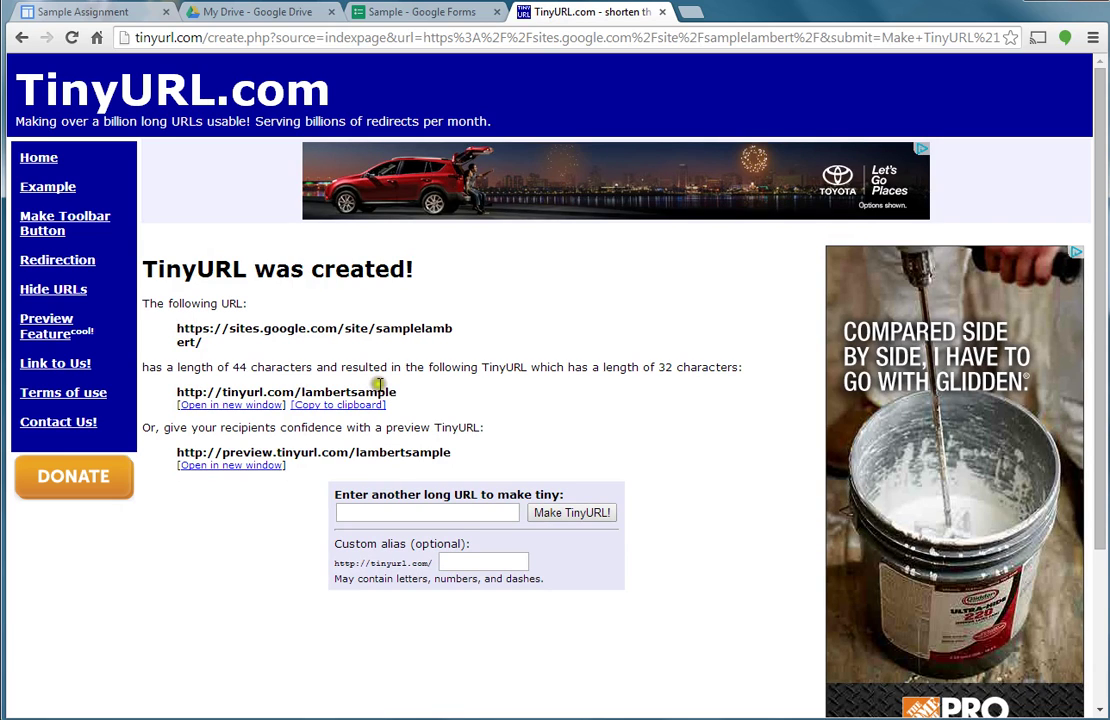
- Test the shortened address in a new browser tab and follow the Home page's "Sample Google Form Assignment" link
click(698, 12)
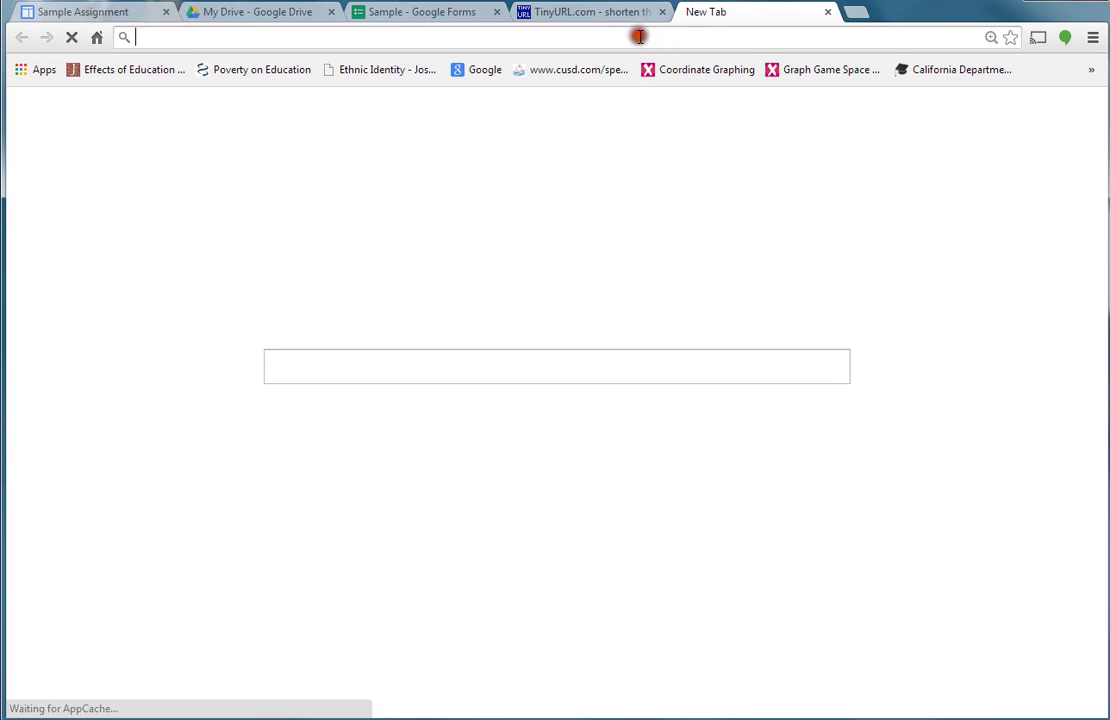
text(tinyu)
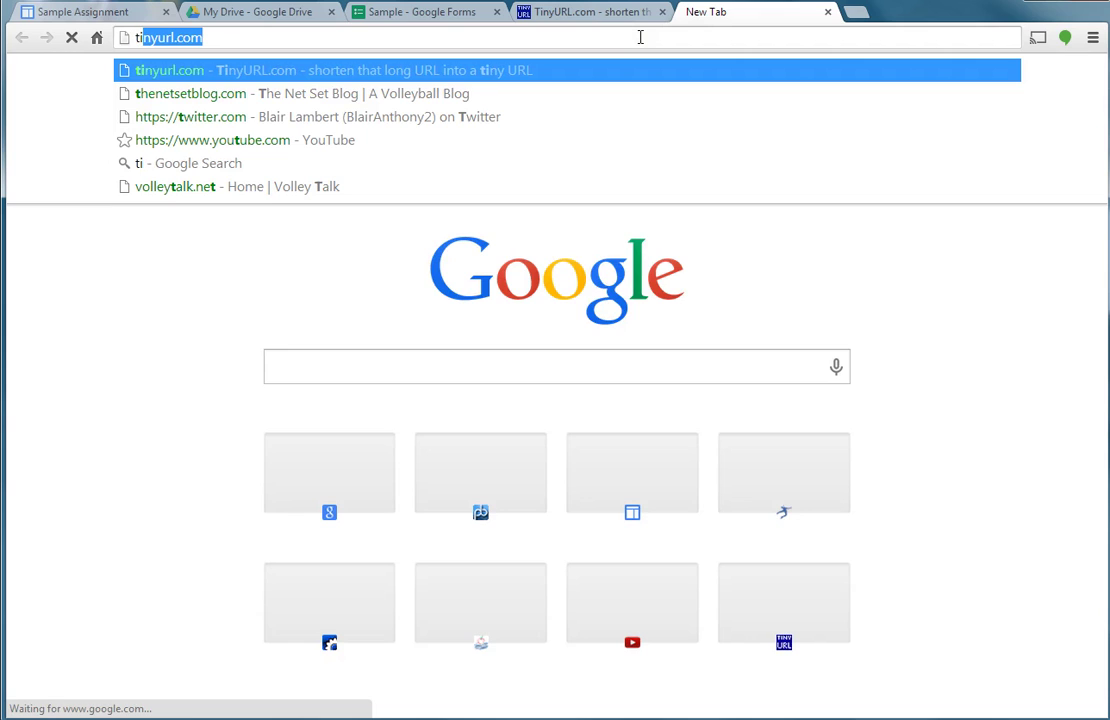
text(rl.com)
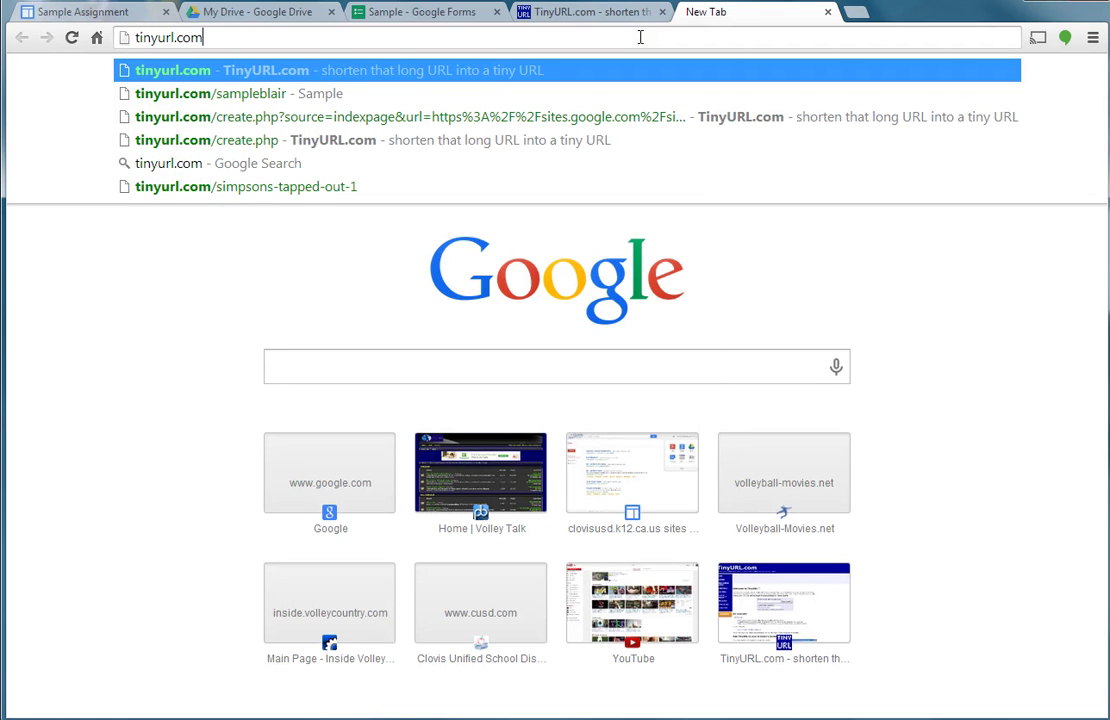
text(/)
key(Return)
text(lambert)
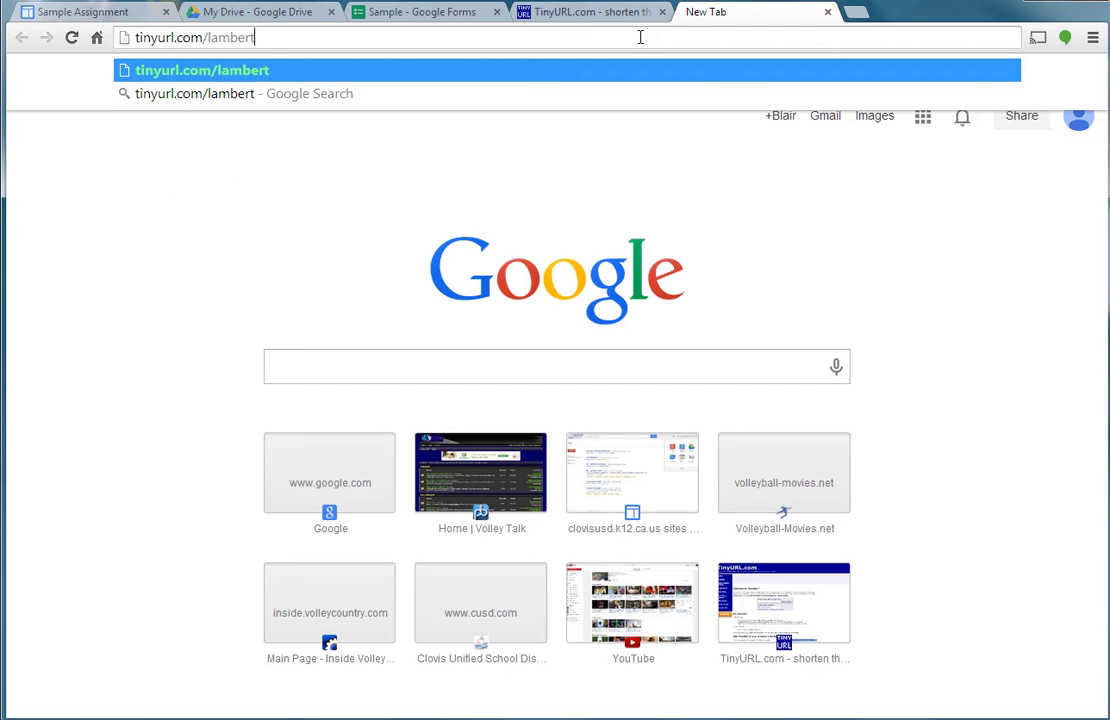
text(sample)
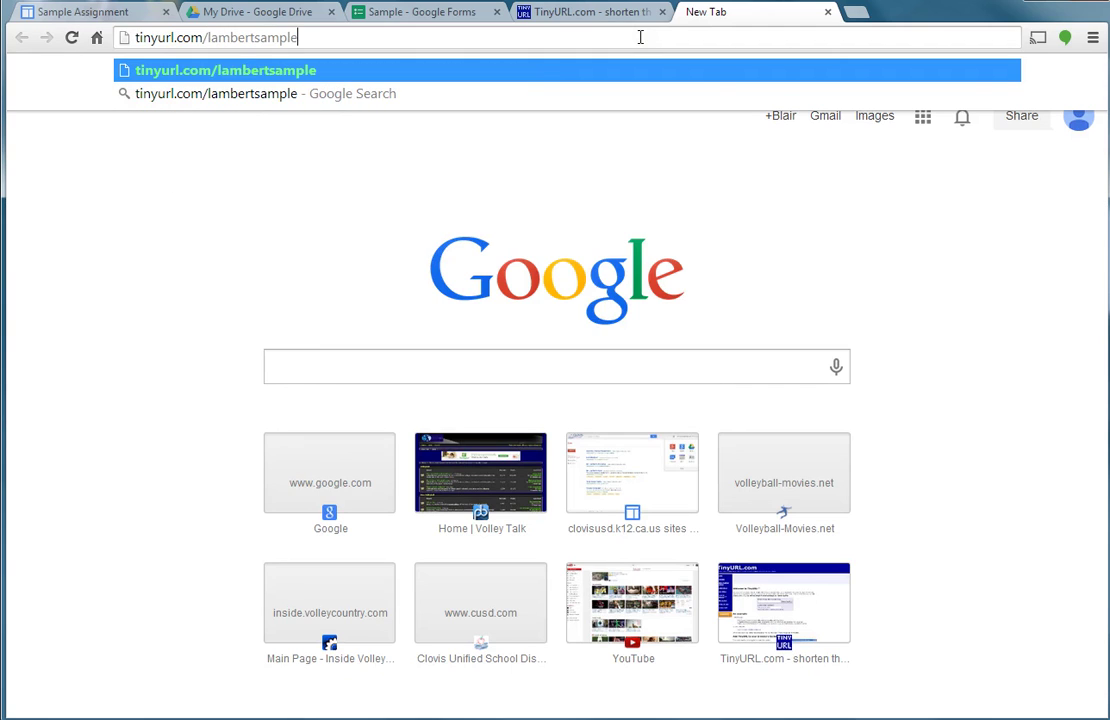
key(Return)
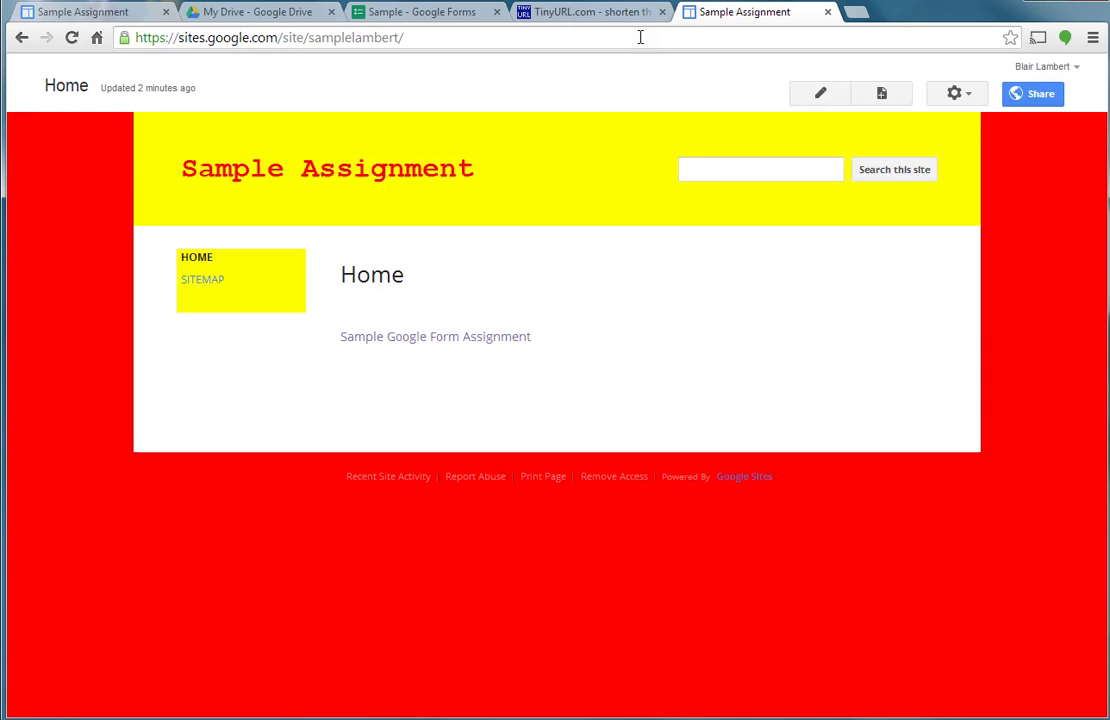
click(418, 345)
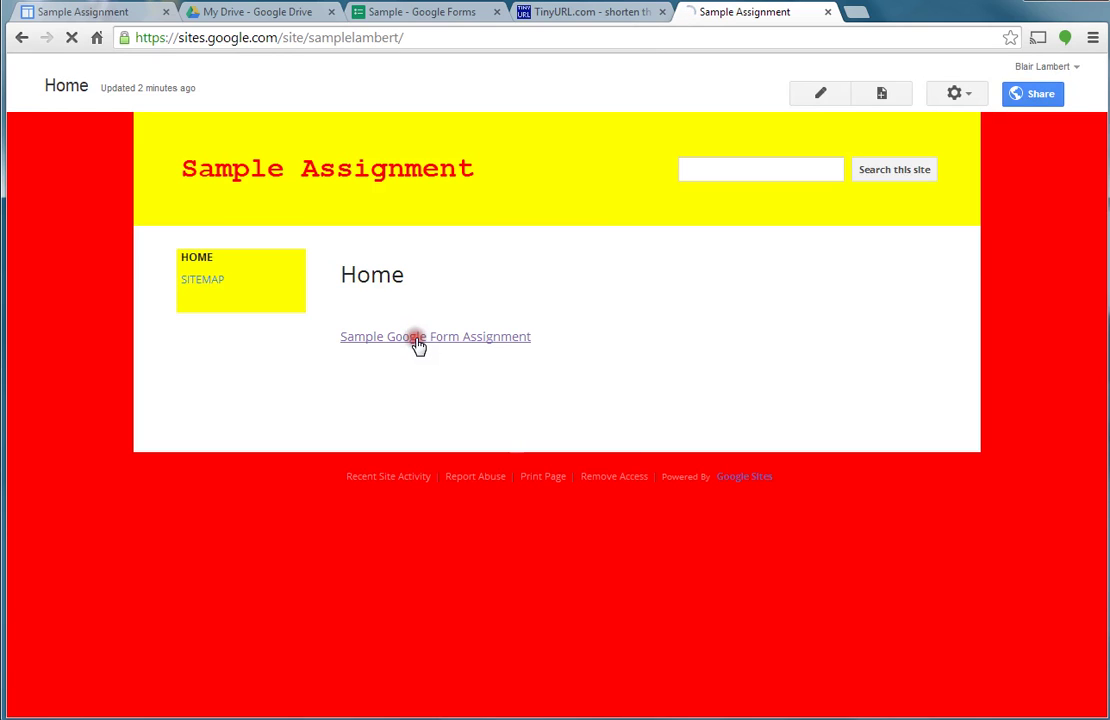